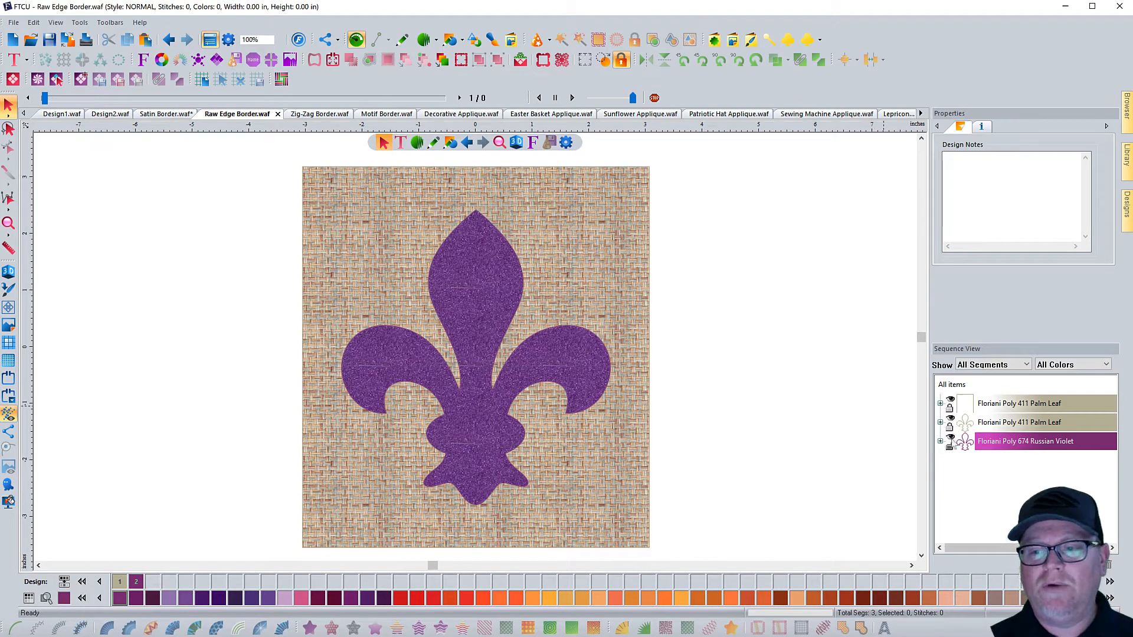
Step: Show and select the Russian Violet outline, move it off the fleur-de-lis, and undo the move
{"action": "left_click", "coordinate": [950, 439]}
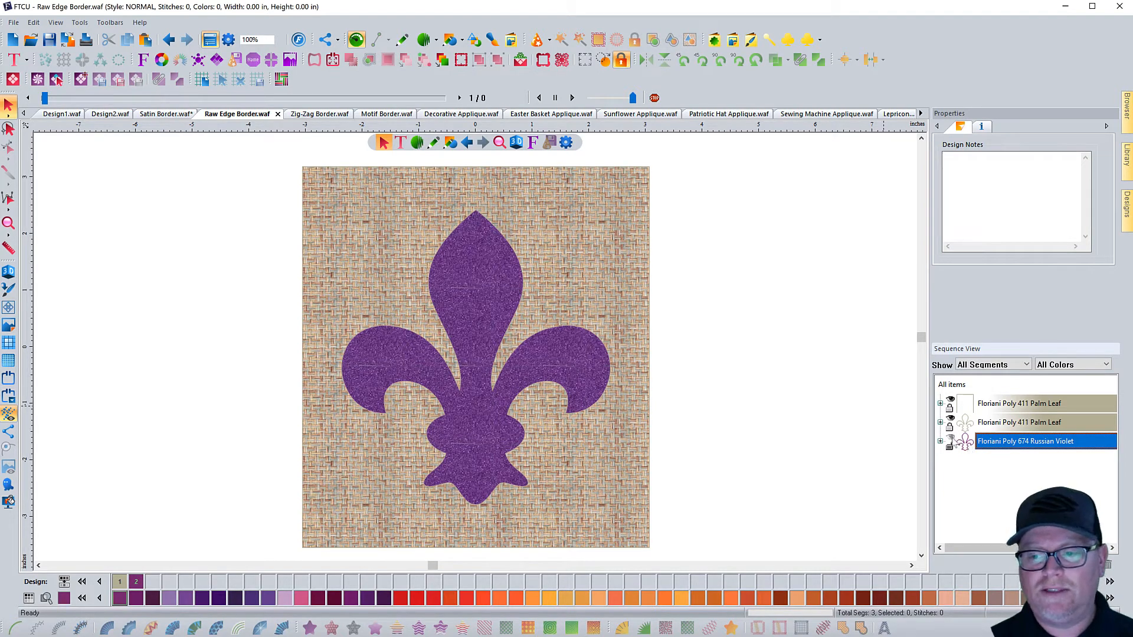
{"action": "left_click", "coordinate": [950, 439]}
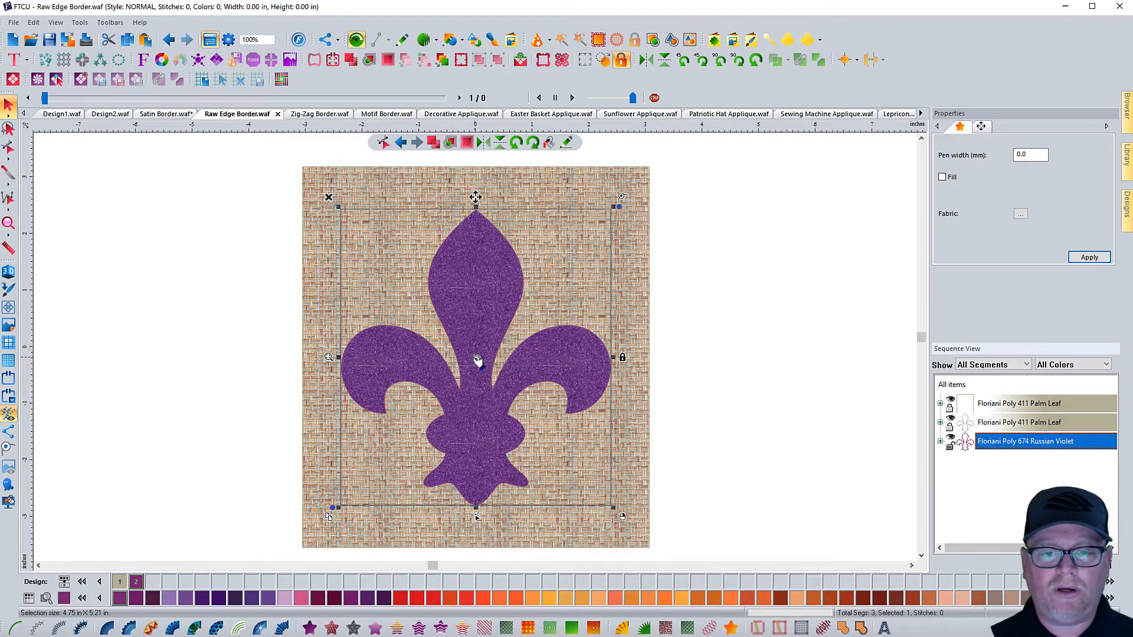
{"action": "left_click_drag", "start_coordinate": [477, 361], "coordinate": [631, 463]}
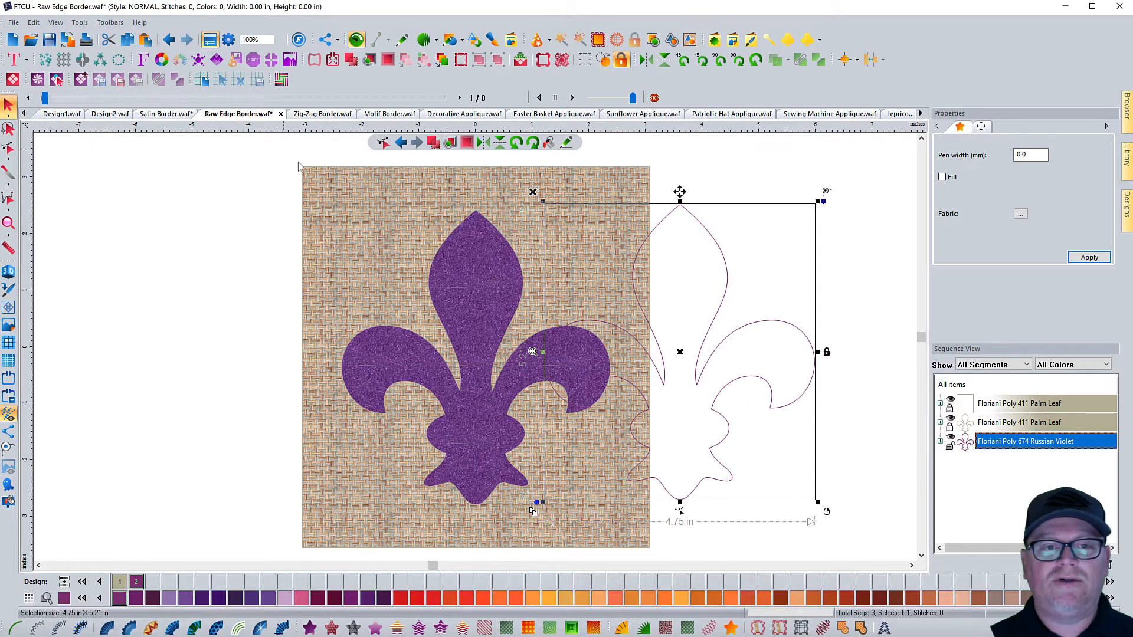
{"action": "left_click", "coordinate": [169, 39]}
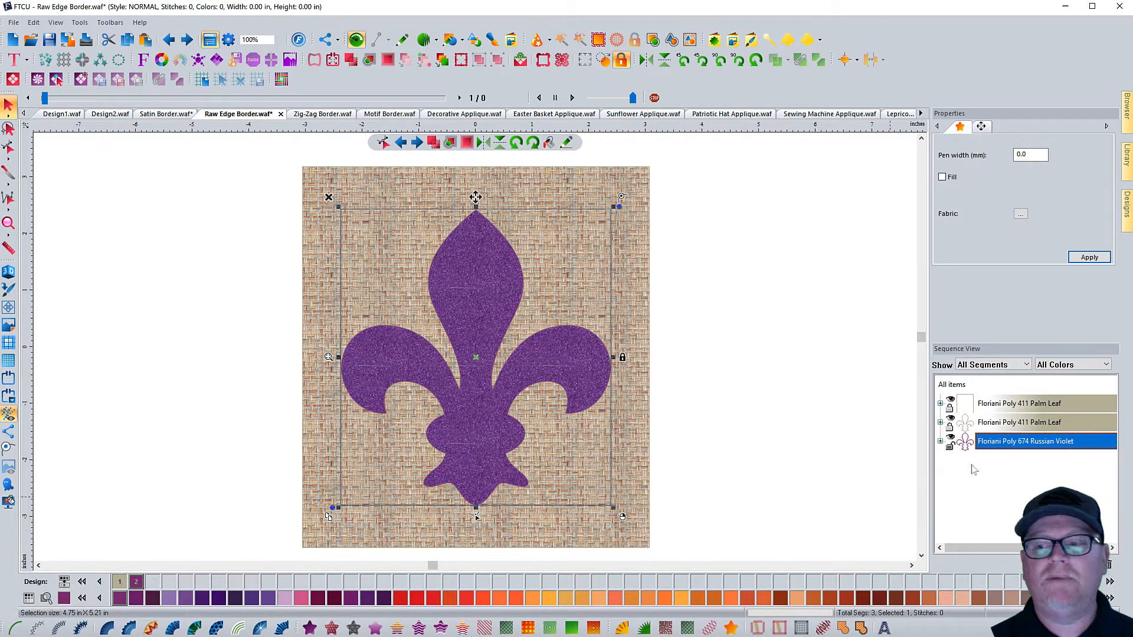
Step: Hide the Russian Violet outline and start a single run path from the fleur-de-lis's top tip down the central petal's left edge
{"action": "left_click", "coordinate": [950, 443]}
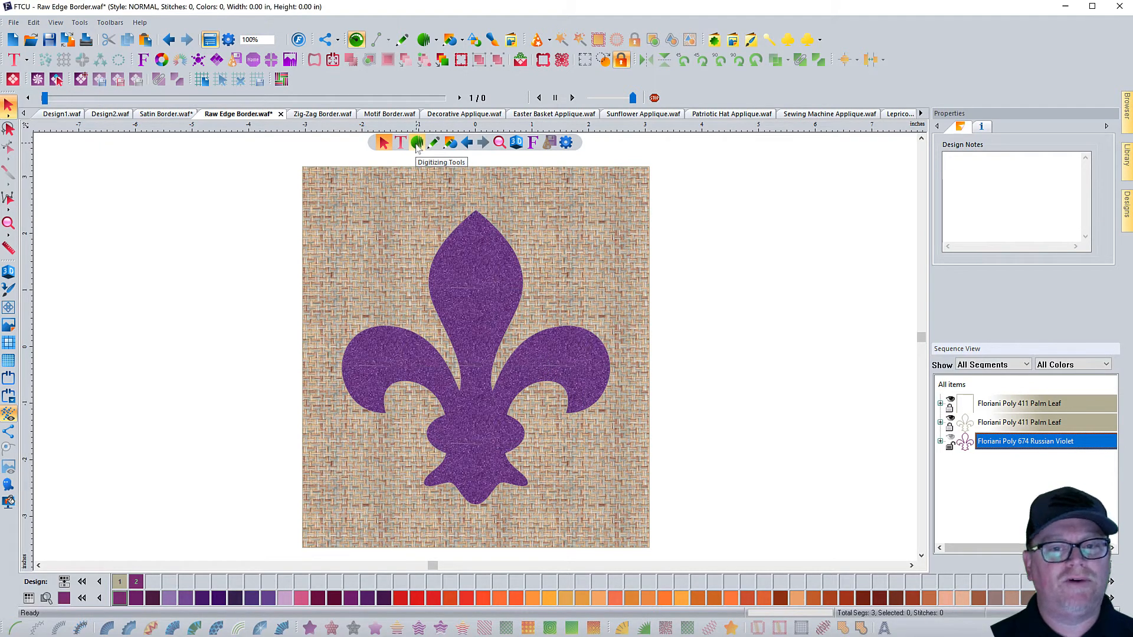
{"action": "left_click", "coordinate": [417, 145]}
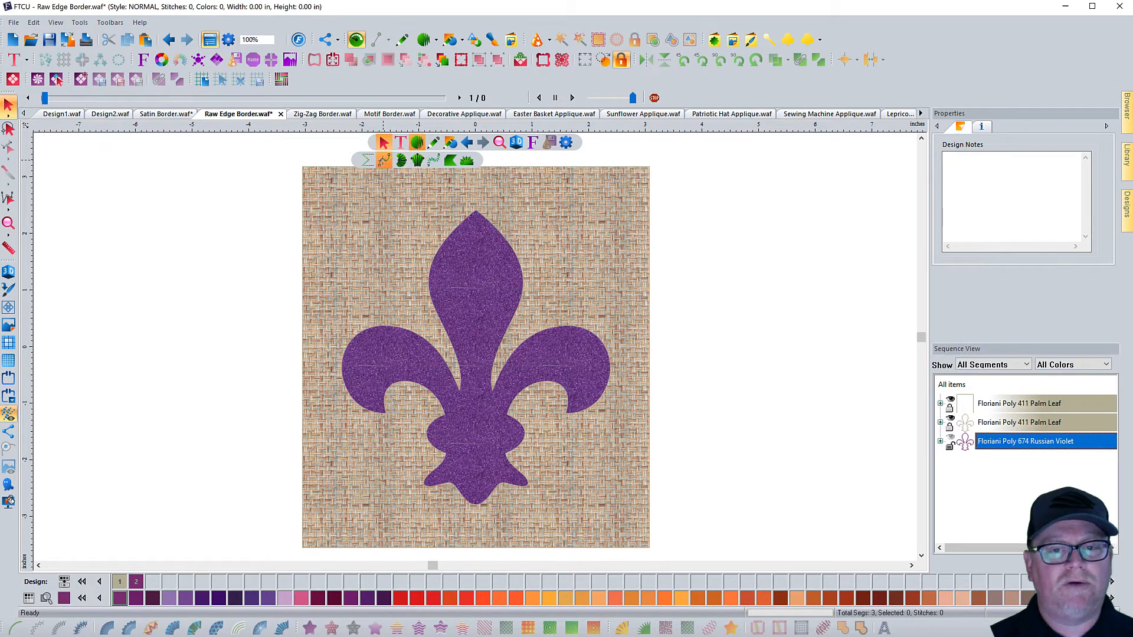
{"action": "left_click", "coordinate": [383, 162]}
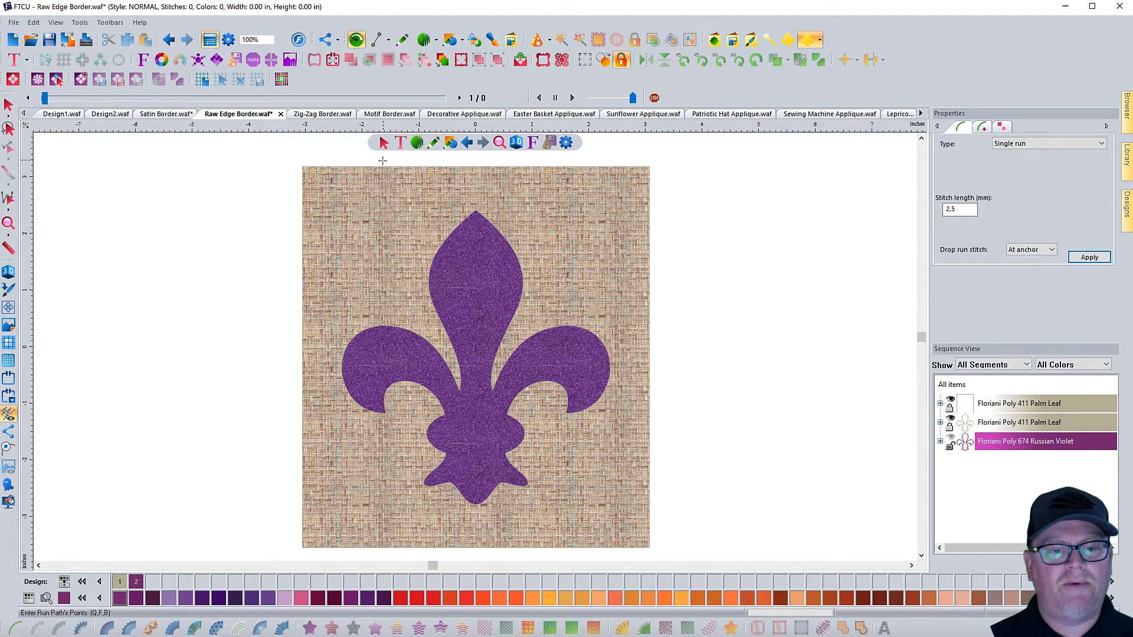
{"action": "left_click", "coordinate": [475, 211]}
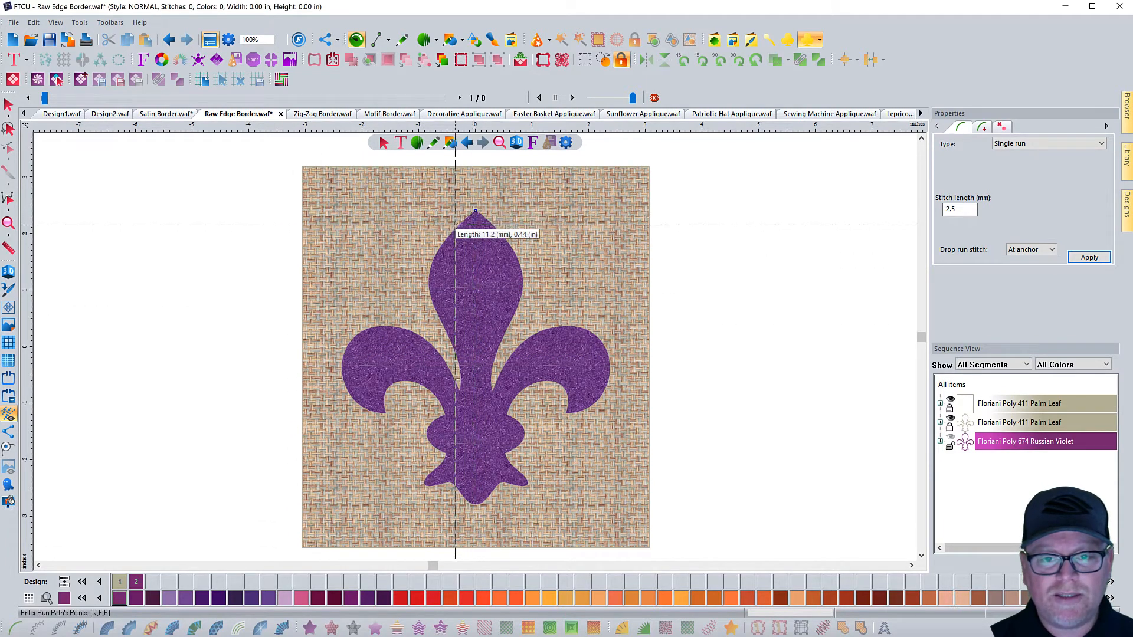
{"action": "left_click", "coordinate": [454, 228]}
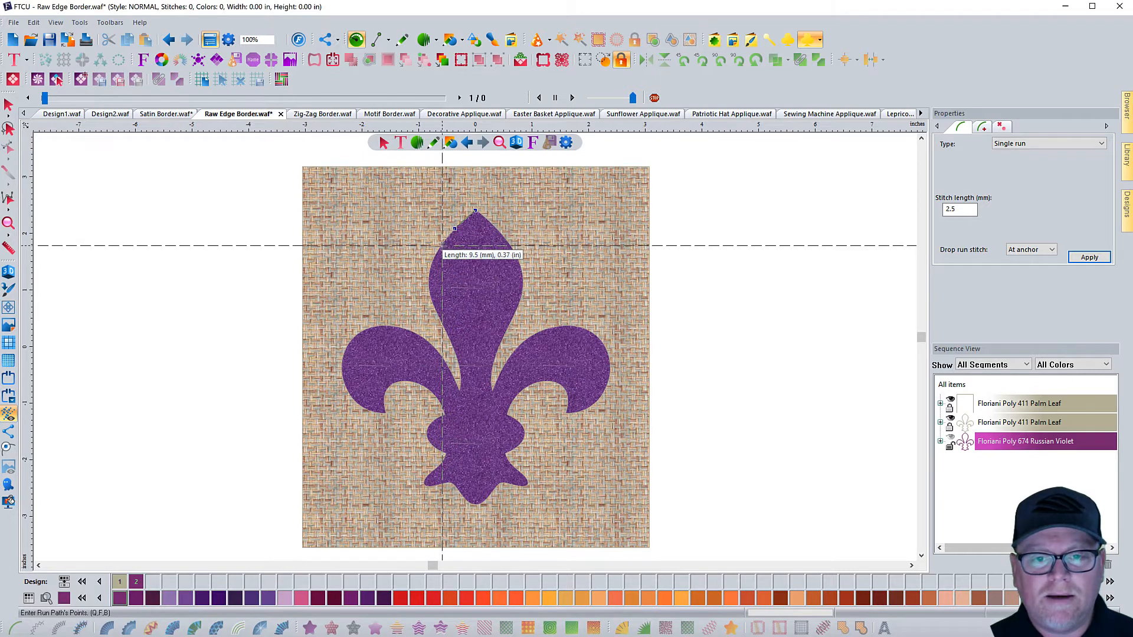
{"action": "left_click", "coordinate": [442, 245]}
{"action": "left_click", "coordinate": [430, 264]}
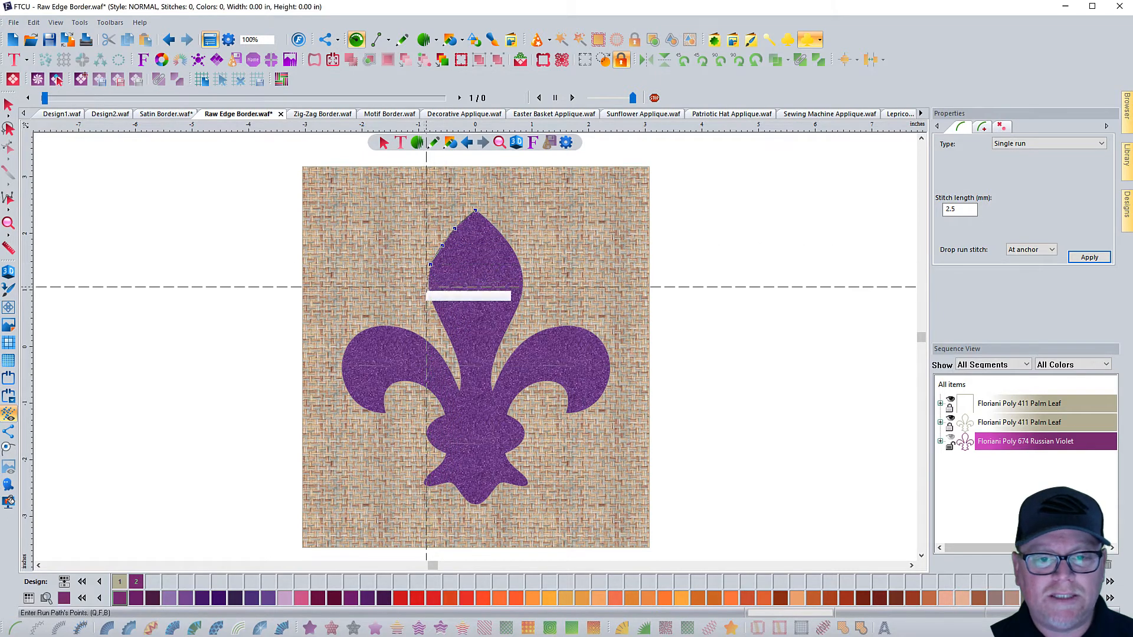
{"action": "left_click", "coordinate": [428, 288]}
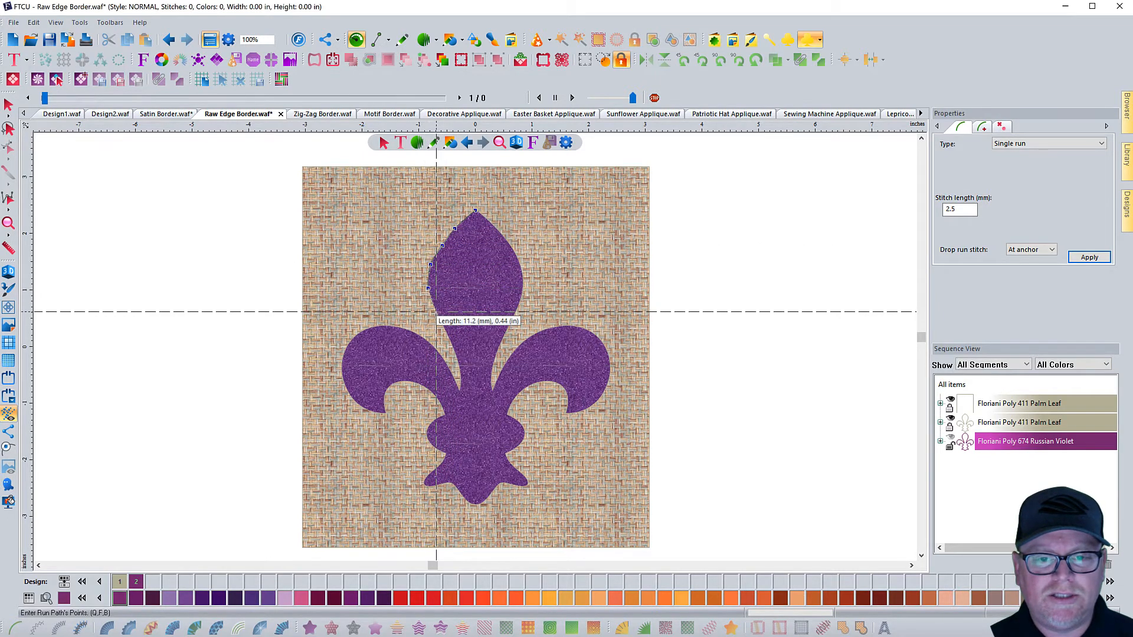
{"action": "left_click", "coordinate": [436, 311]}
{"action": "left_click", "coordinate": [449, 337]}
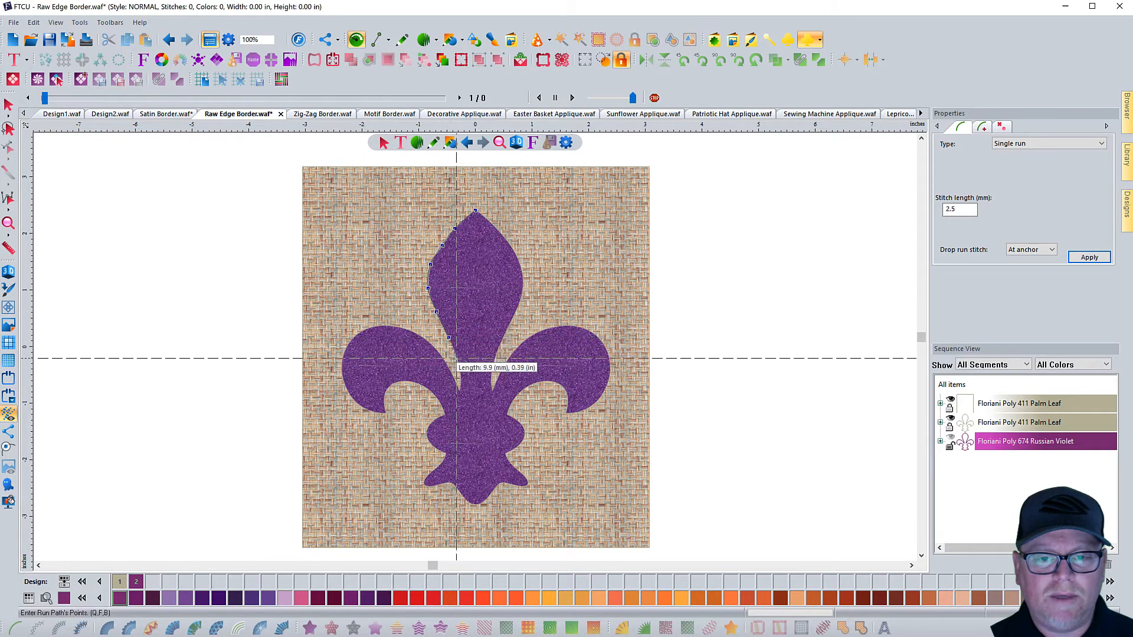
{"action": "left_click", "coordinate": [458, 359]}
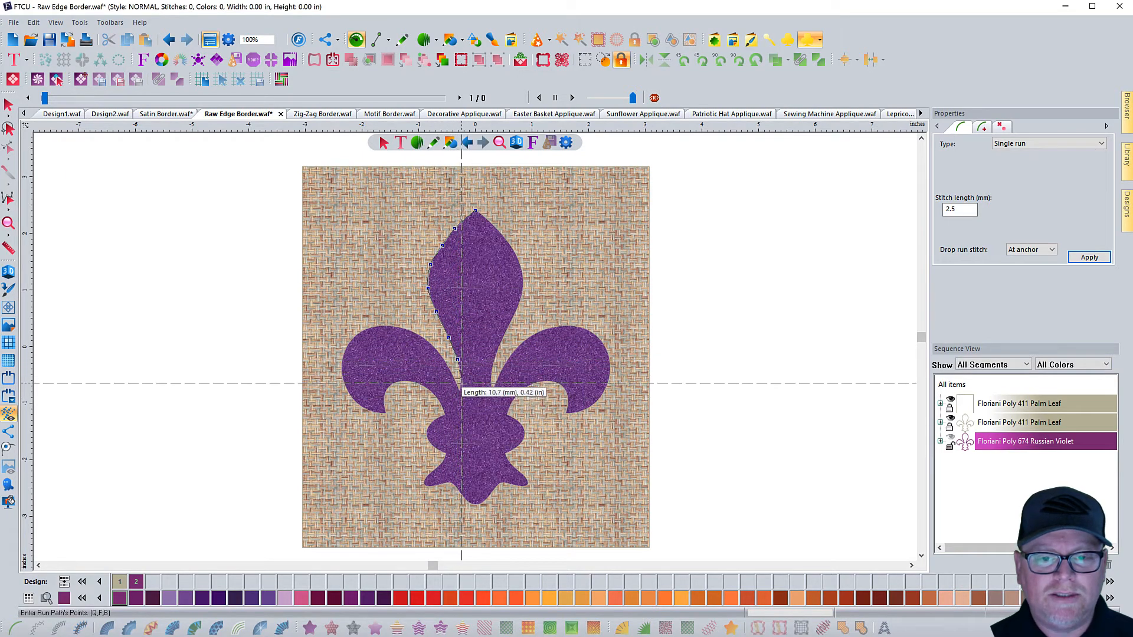
{"action": "left_click", "coordinate": [461, 382]}
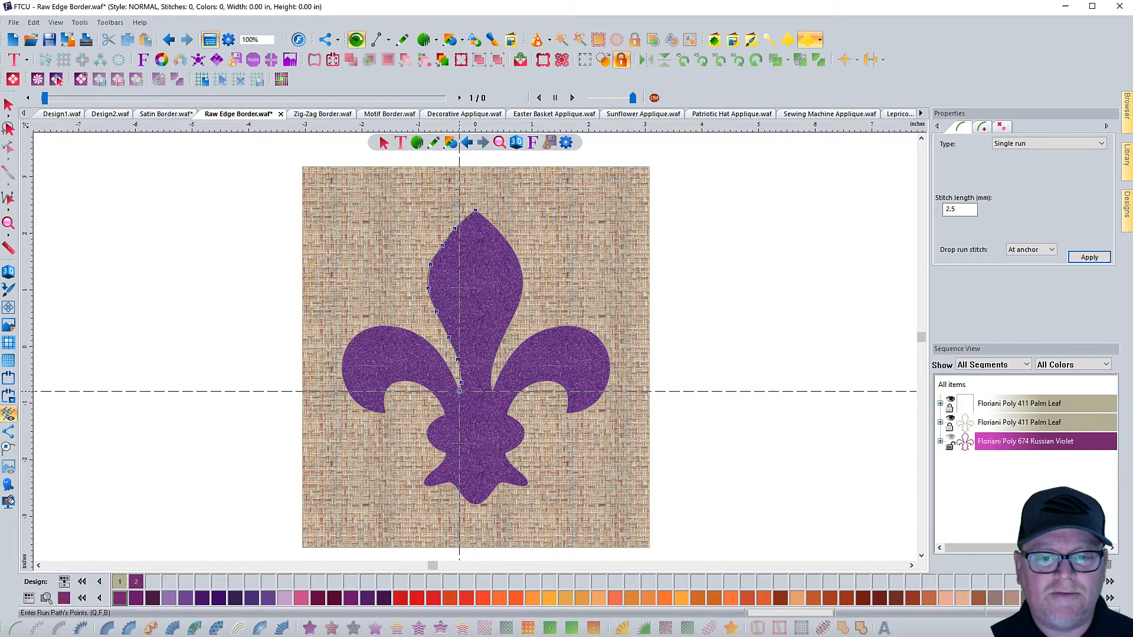
Step: Continue the run path up and around the outer edge of the left curl toward its lower end
{"action": "left_click", "coordinate": [452, 374]}
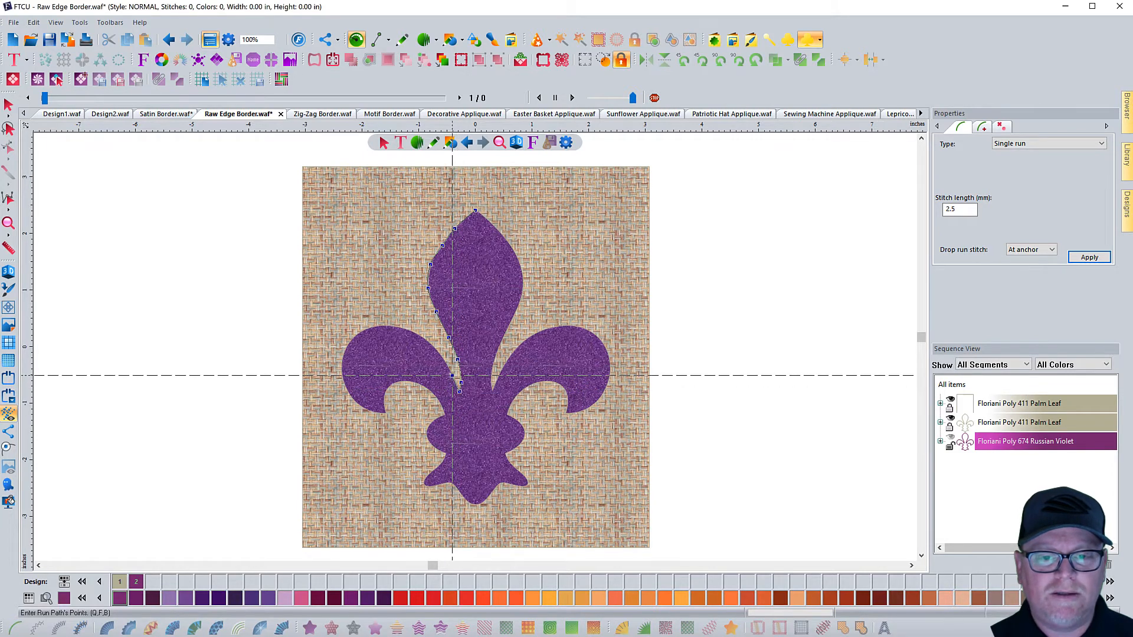
{"action": "left_click", "coordinate": [437, 350]}
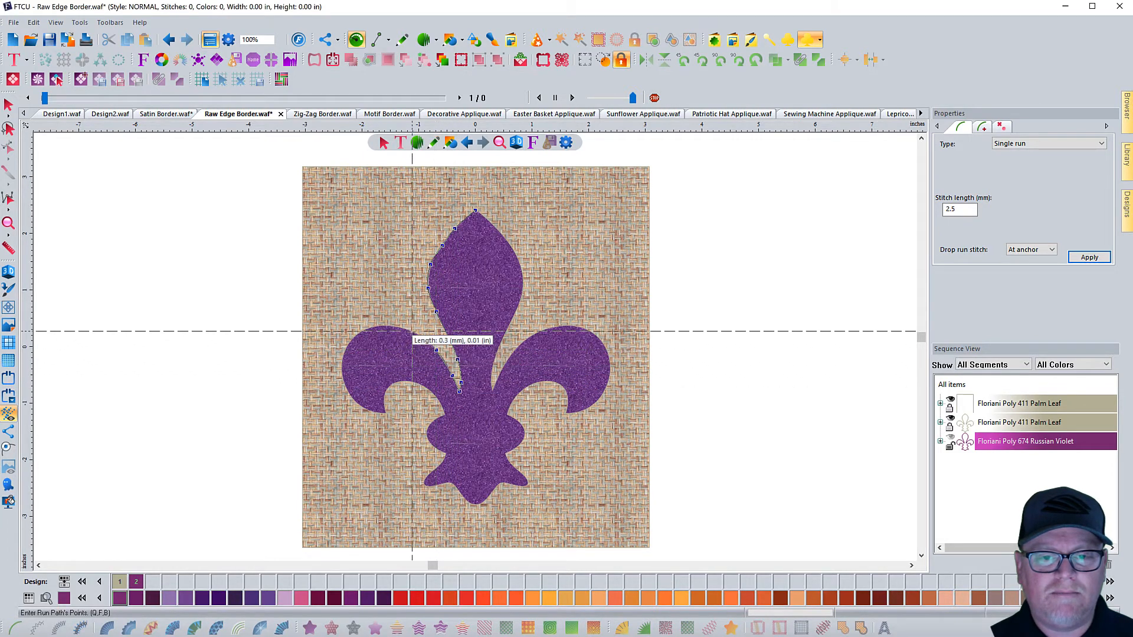
{"action": "left_click", "coordinate": [380, 326]}
{"action": "left_click", "coordinate": [356, 336]}
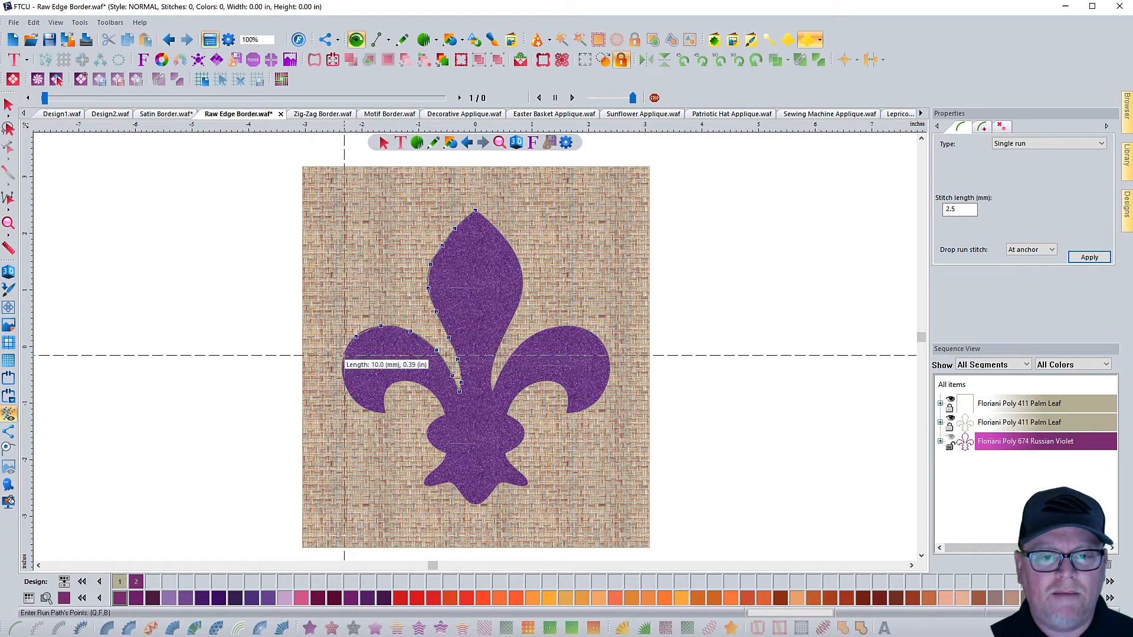
{"action": "left_click", "coordinate": [343, 356]}
{"action": "left_click", "coordinate": [345, 382]}
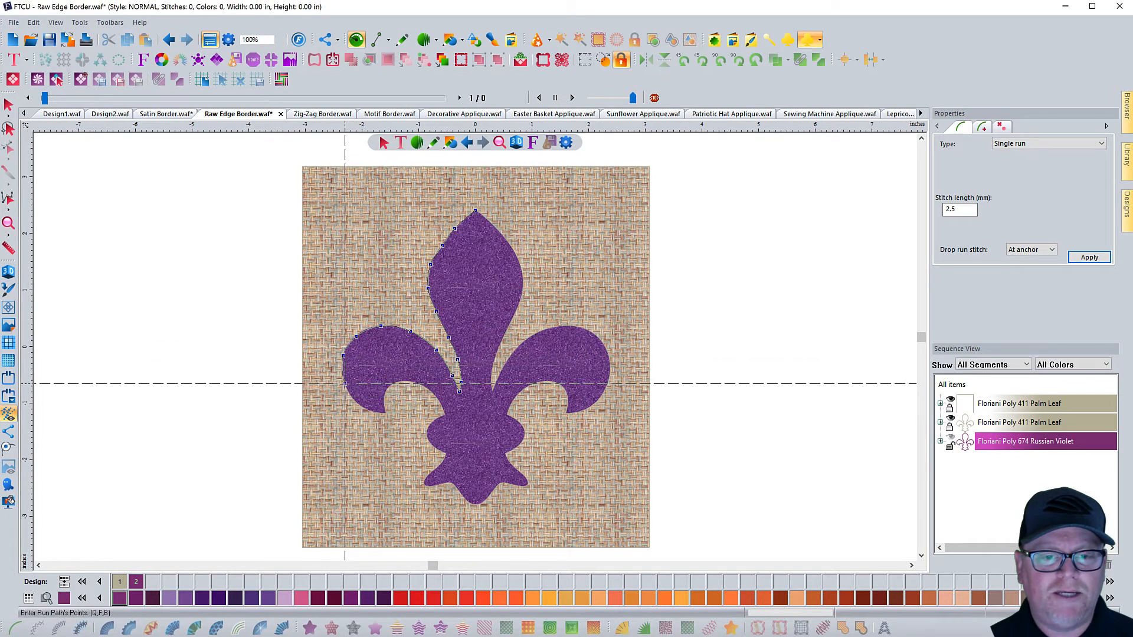
{"action": "left_click", "coordinate": [361, 407]}
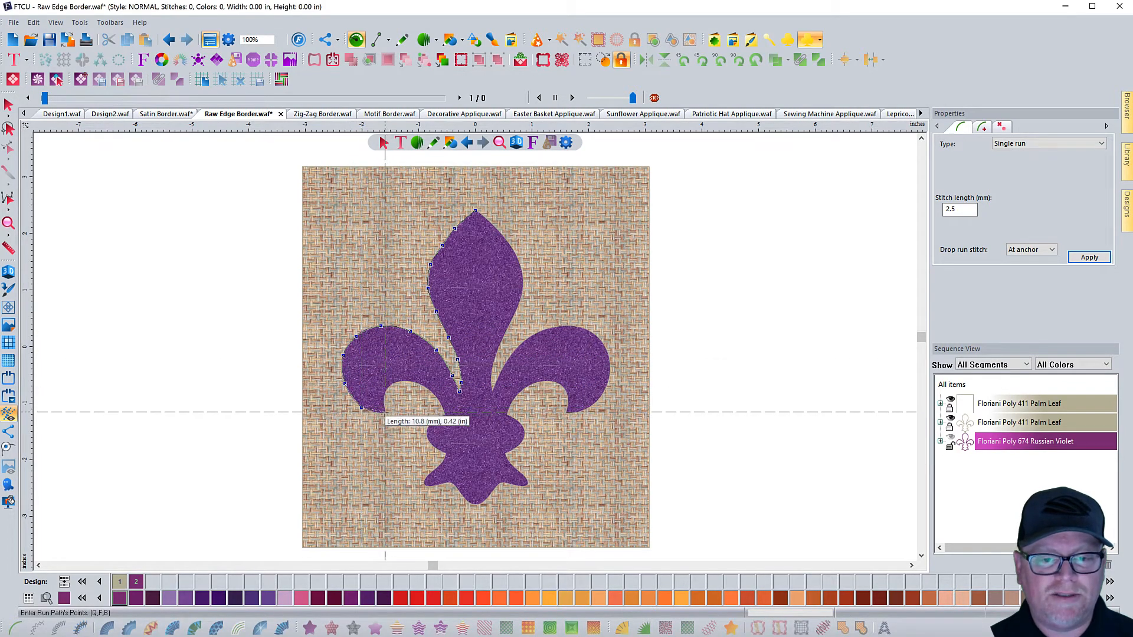
Step: Trace the inner edge of the left curl back to the notch above the base's left lobe
{"action": "left_click", "coordinate": [384, 403]}
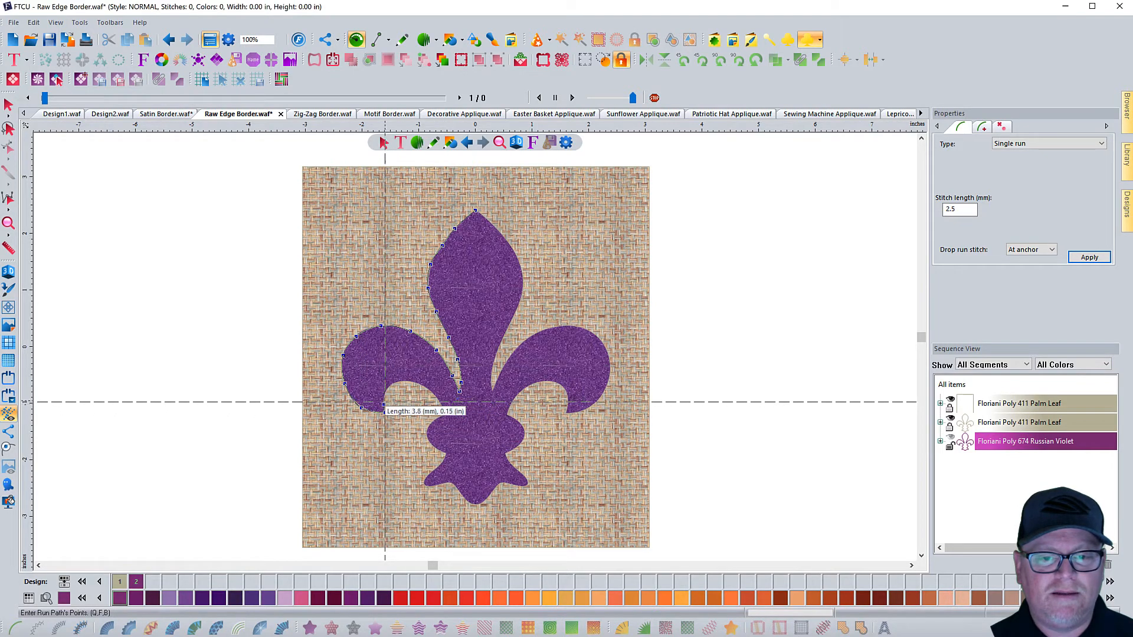
{"action": "left_click", "coordinate": [386, 389]}
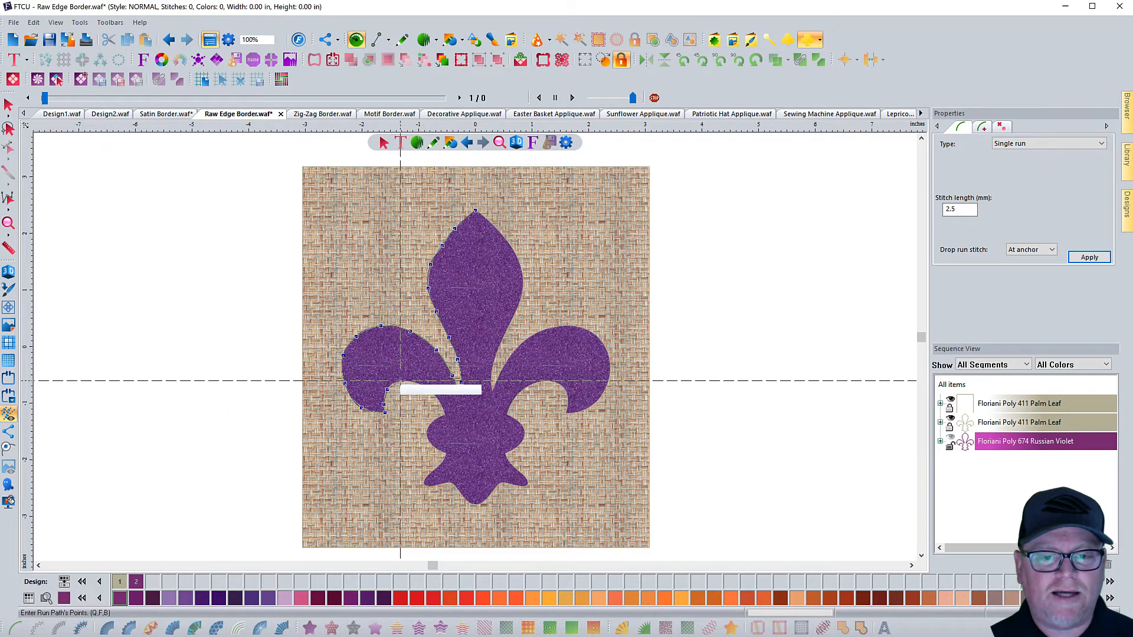
{"action": "left_click", "coordinate": [400, 381]}
{"action": "left_click", "coordinate": [424, 387]}
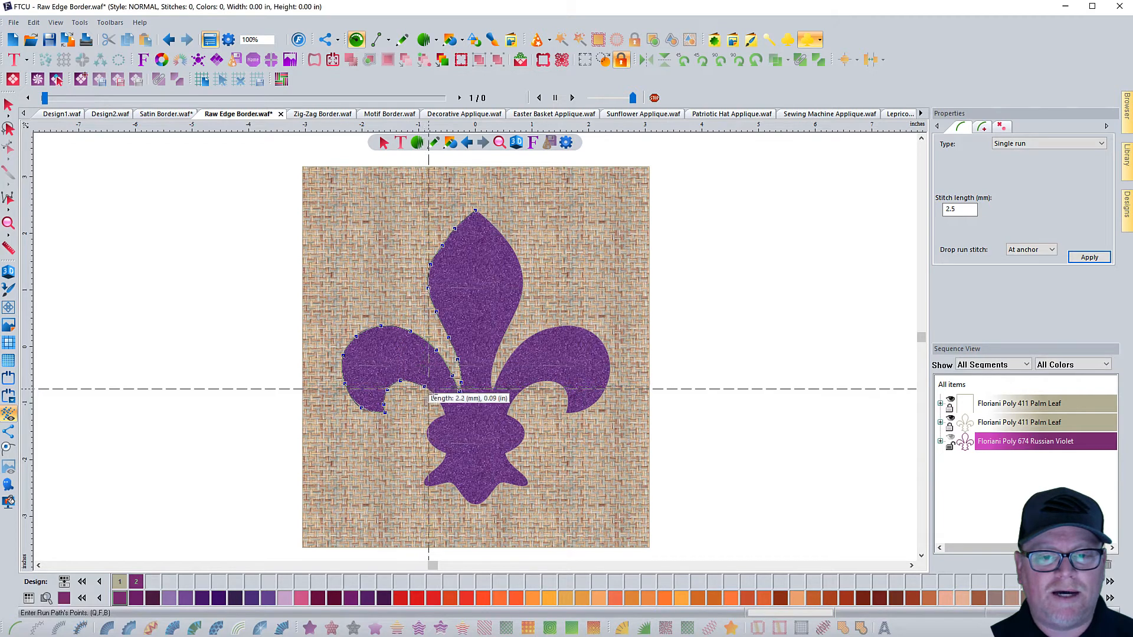
{"action": "left_click", "coordinate": [439, 400]}
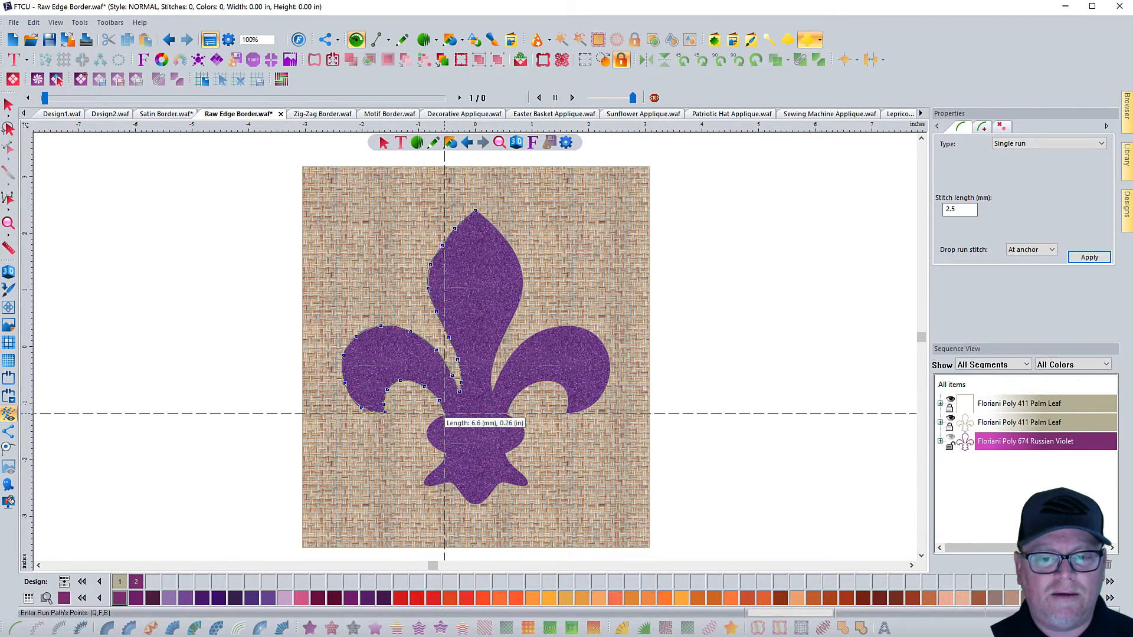
{"action": "left_click", "coordinate": [445, 414]}
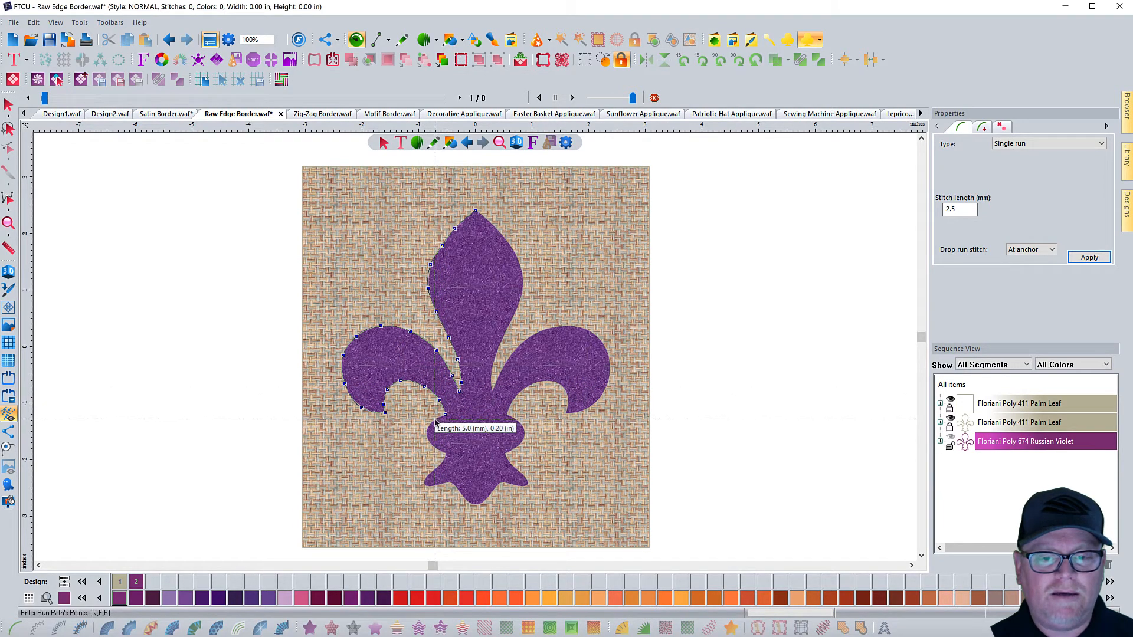
Step: Extend the run path around the base's left lobe and down to the tip of the lower left point
{"action": "left_click", "coordinate": [436, 419]}
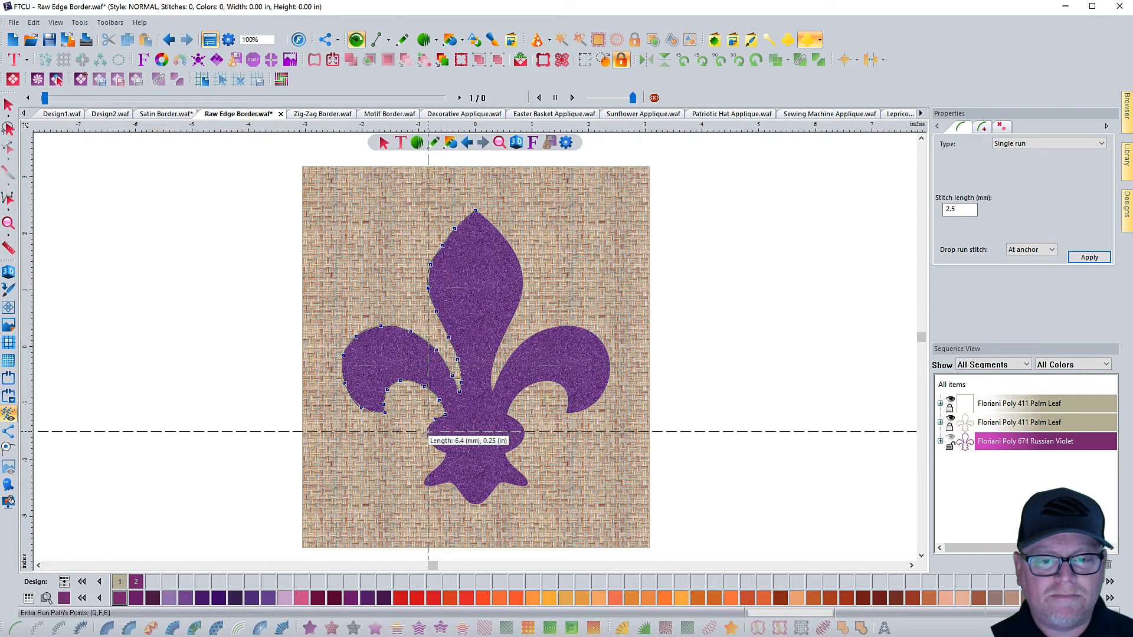
{"action": "left_click", "coordinate": [428, 431]}
{"action": "left_click", "coordinate": [430, 443]}
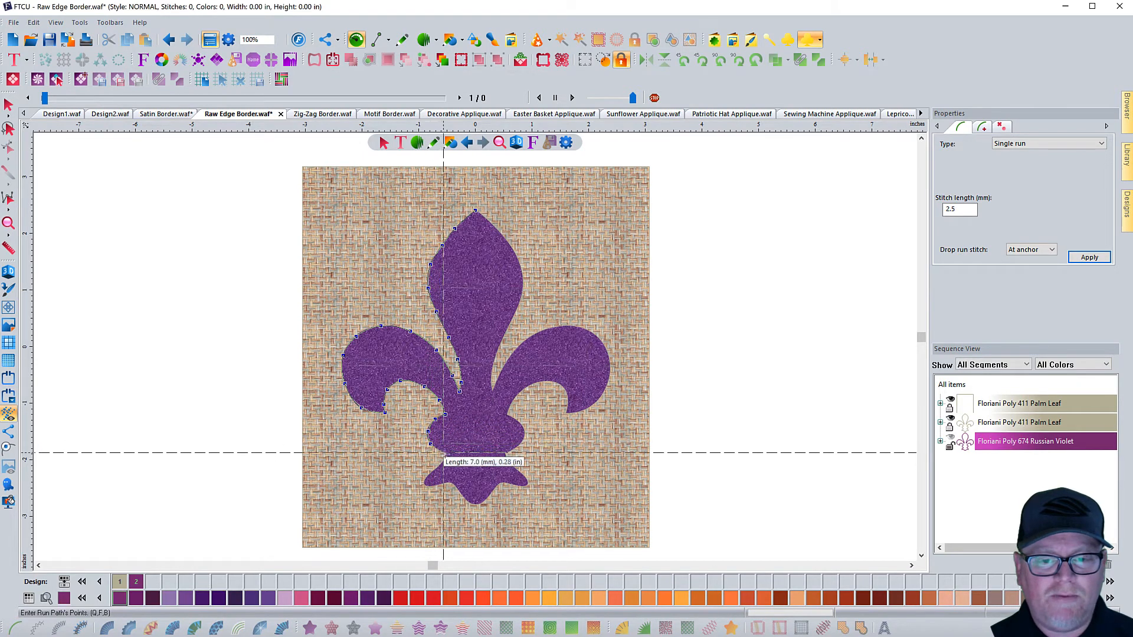
{"action": "left_click", "coordinate": [446, 453]}
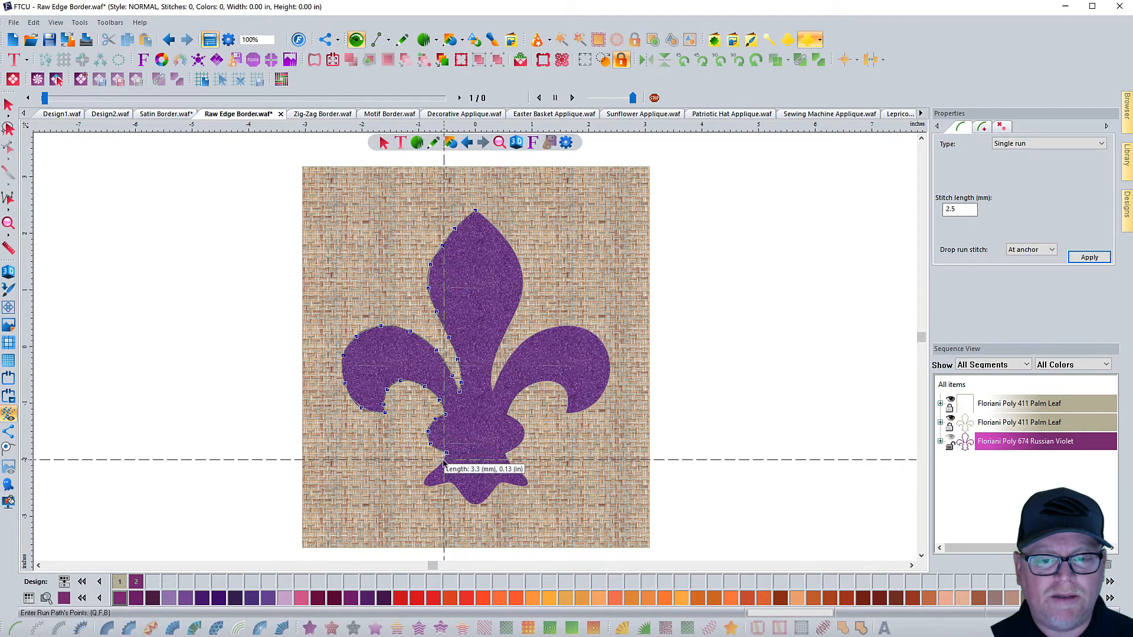
{"action": "left_click", "coordinate": [444, 460]}
{"action": "left_click", "coordinate": [432, 472]}
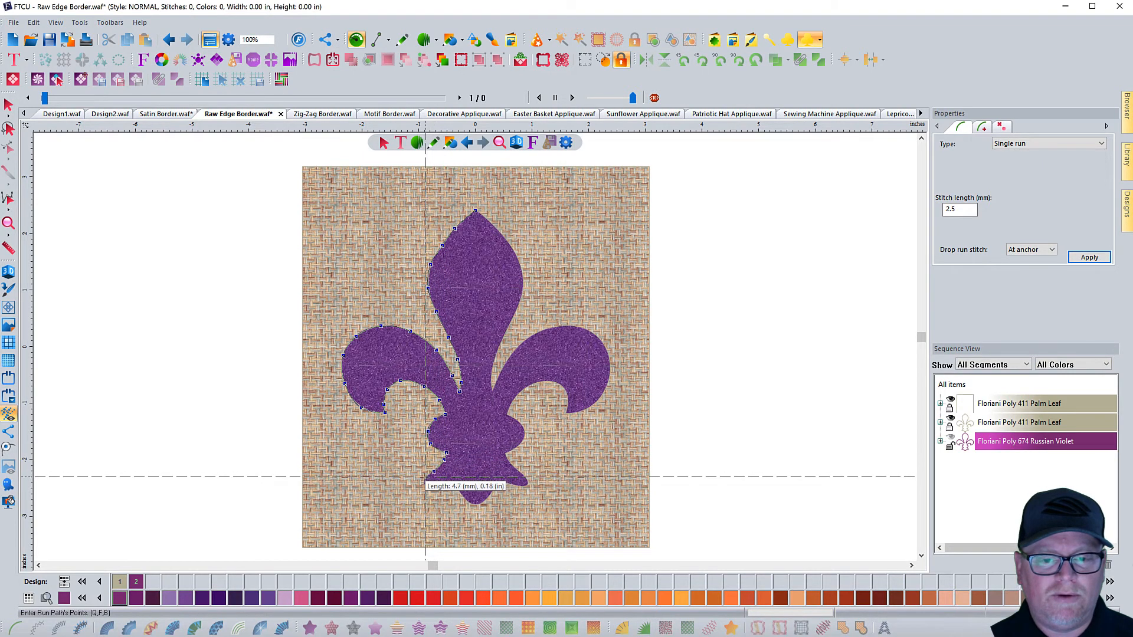
{"action": "left_click", "coordinate": [425, 476]}
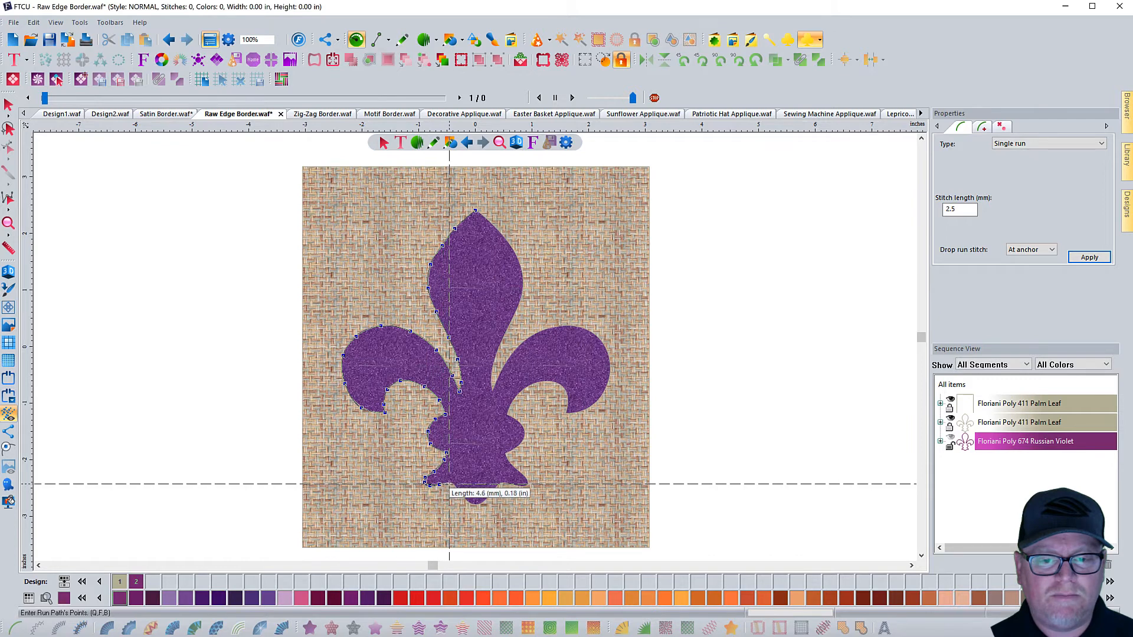
Step: Trace from the lower left point's underside around the rounded bottom tip of the fleur-de-lis
{"action": "left_click", "coordinate": [451, 485]}
{"action": "left_click", "coordinate": [457, 487]}
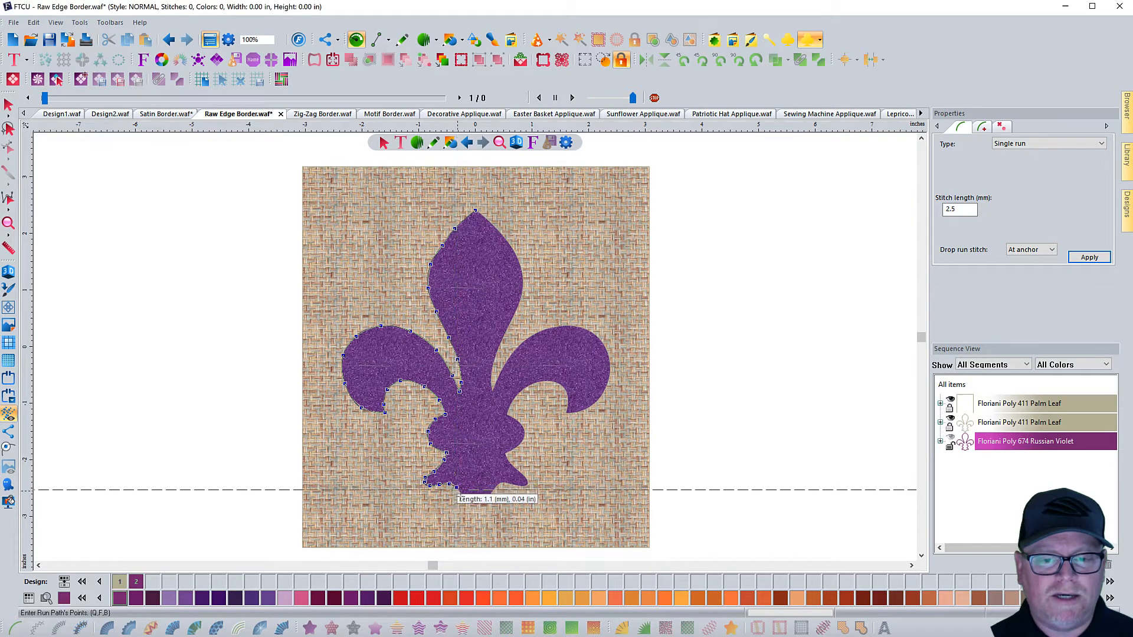
{"action": "left_click", "coordinate": [464, 497]}
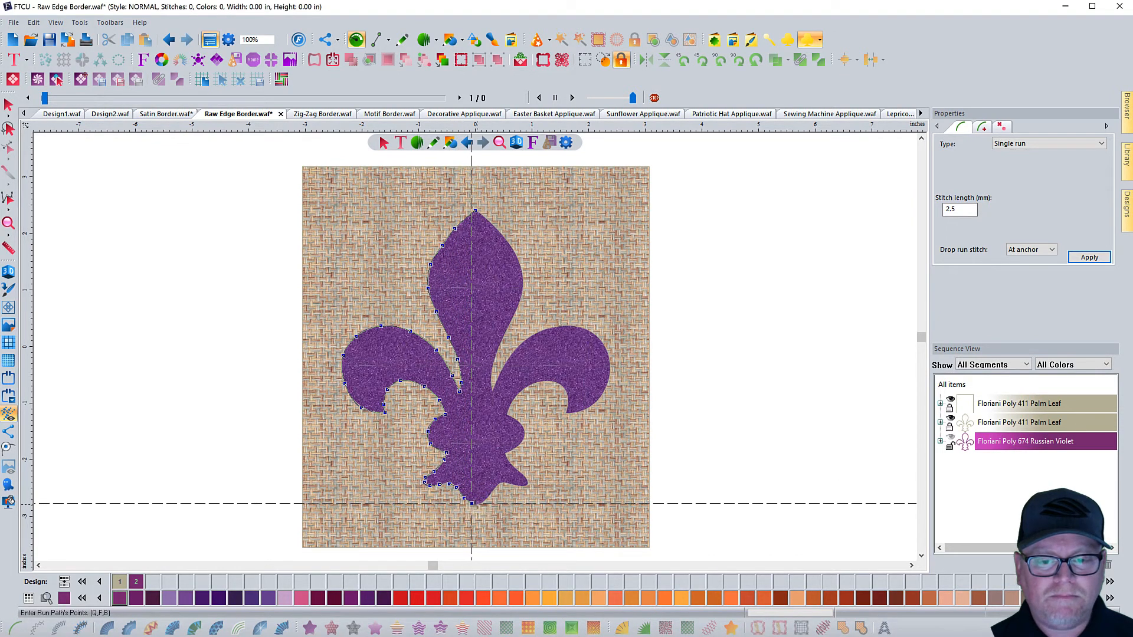
{"action": "left_click", "coordinate": [471, 503]}
{"action": "left_click", "coordinate": [479, 505]}
{"action": "left_click", "coordinate": [489, 497]}
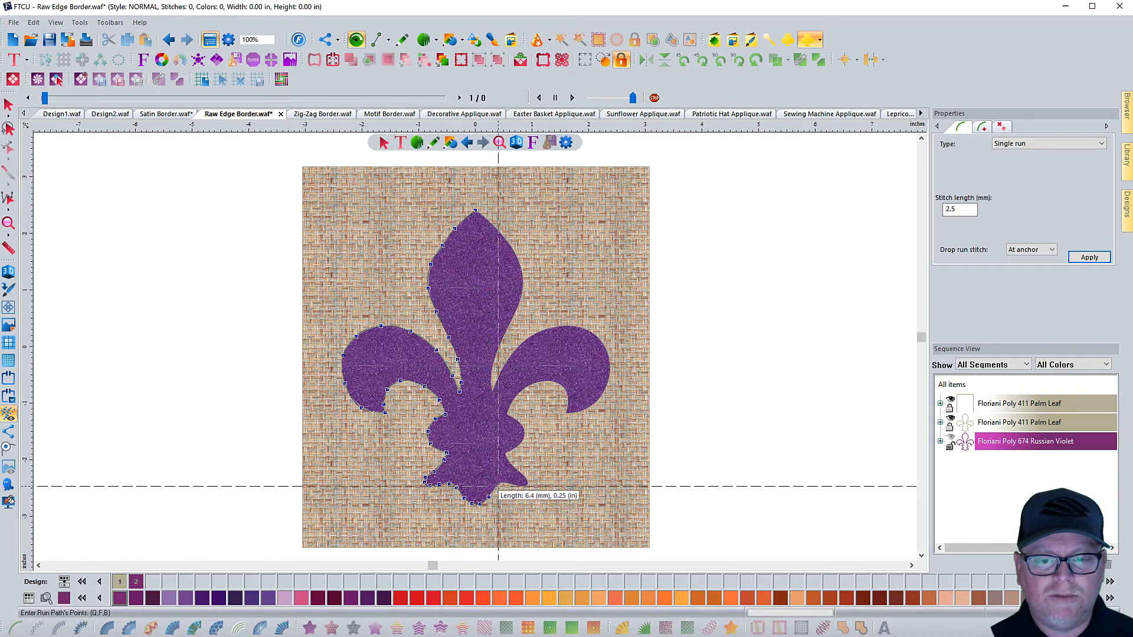
Step: Continue the run path around the lower right point and up to the notch below the base's right lobe
{"action": "left_click", "coordinate": [496, 487]}
{"action": "left_click", "coordinate": [502, 483]}
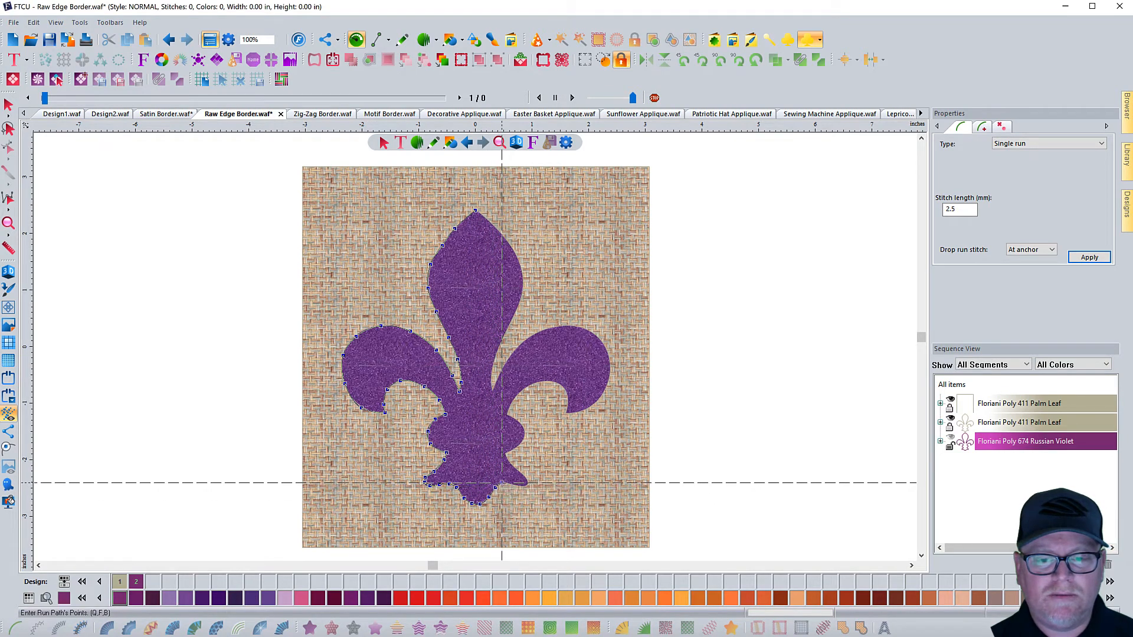
{"action": "left_click", "coordinate": [513, 484]}
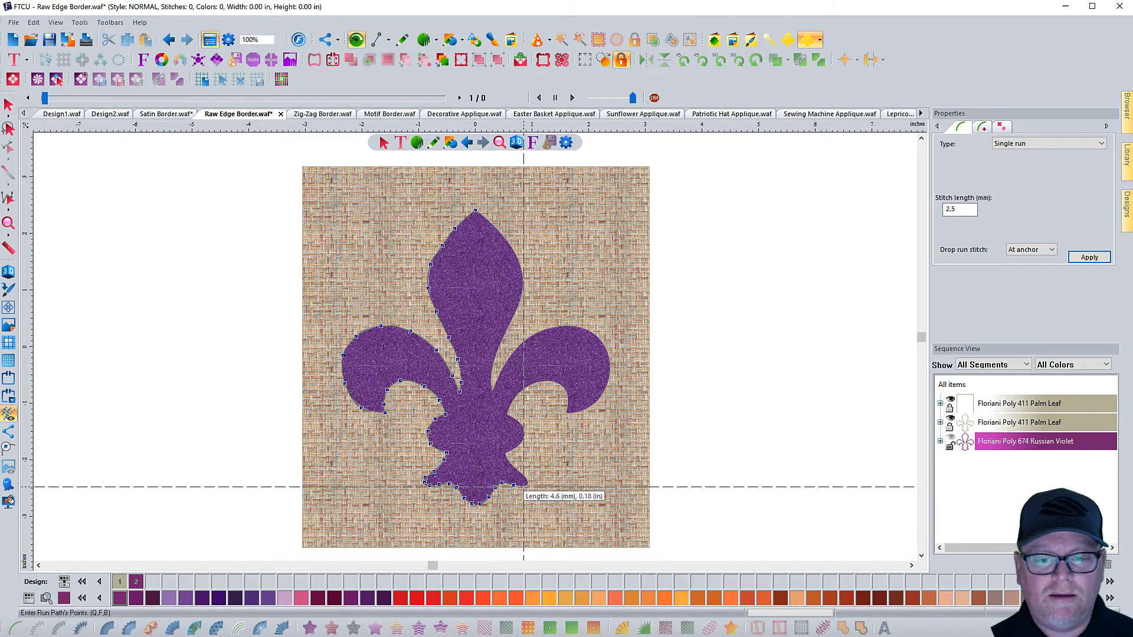
{"action": "left_click", "coordinate": [525, 486]}
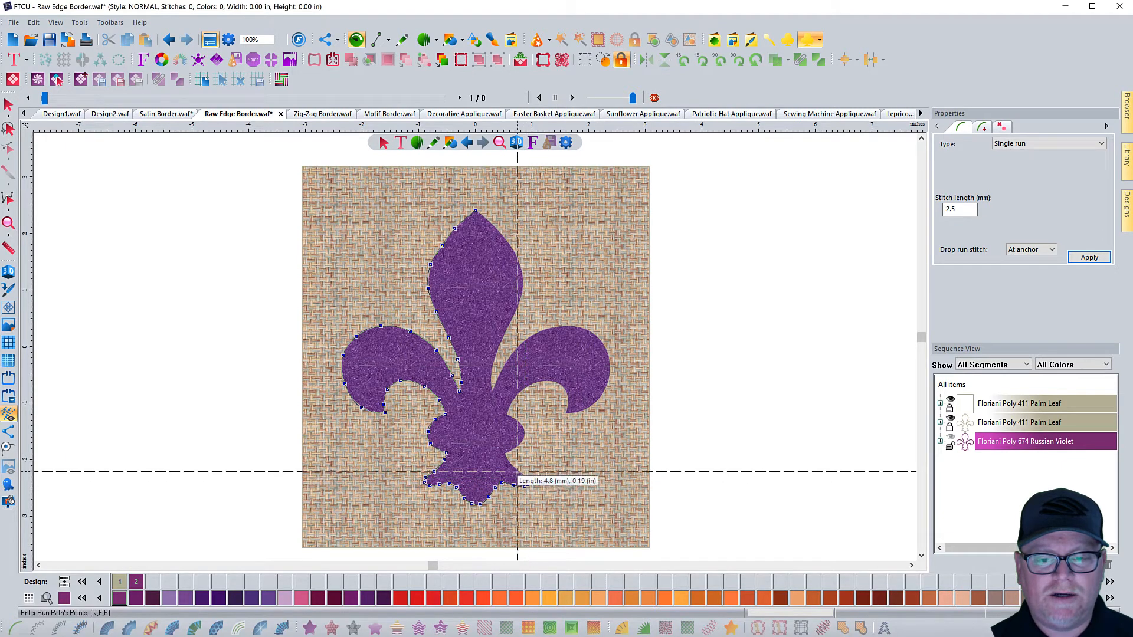
{"action": "left_click", "coordinate": [515, 469]}
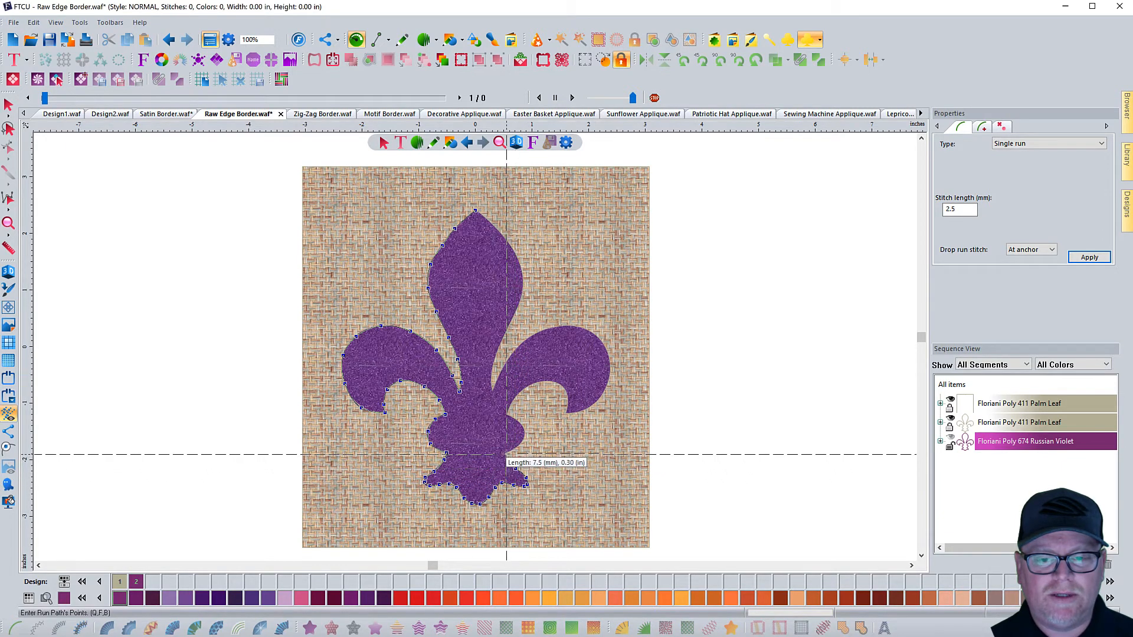
{"action": "left_click", "coordinate": [505, 454]}
Step: Extend the run path around the base's right lobe to the notch beneath the right curl
{"action": "left_click", "coordinate": [514, 449]}
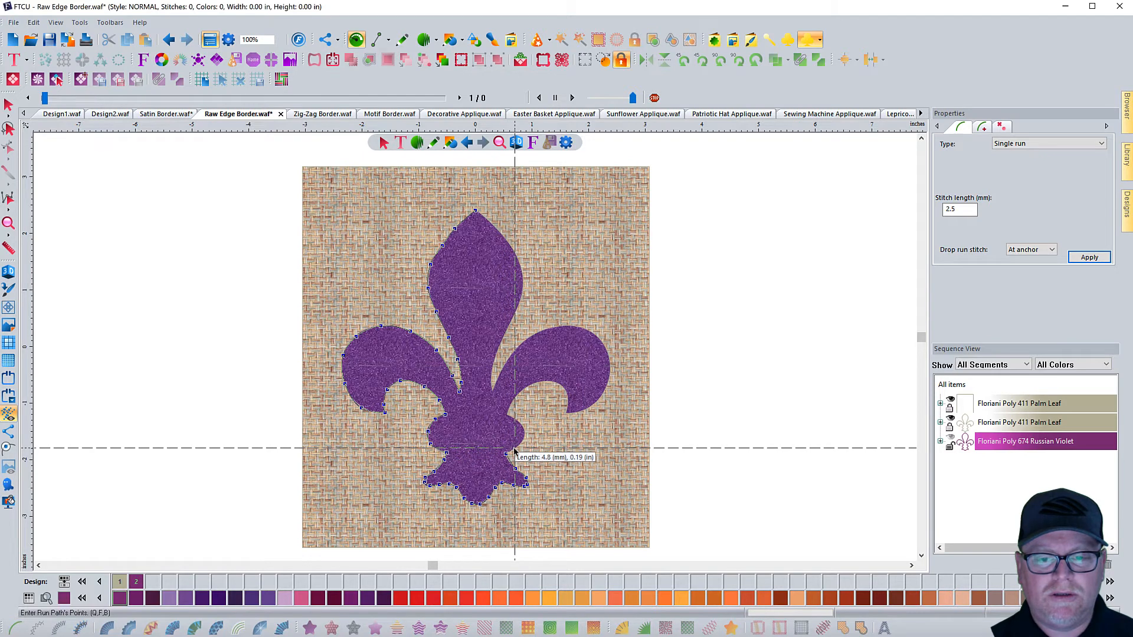
{"action": "left_click", "coordinate": [524, 439]}
{"action": "left_click", "coordinate": [522, 424]}
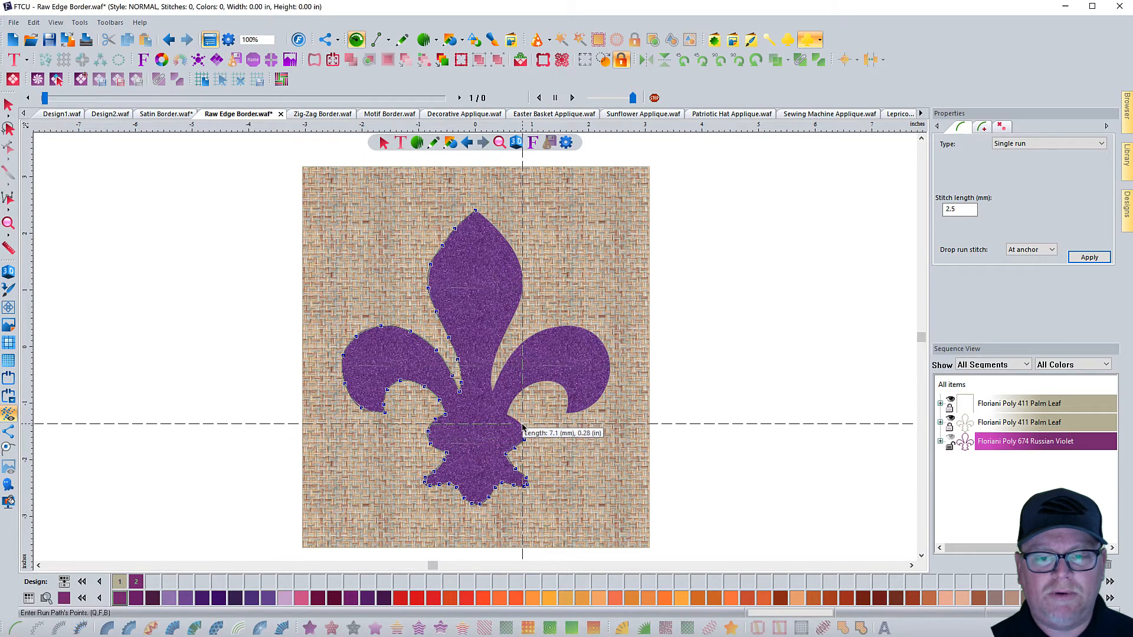
{"action": "left_click", "coordinate": [507, 413]}
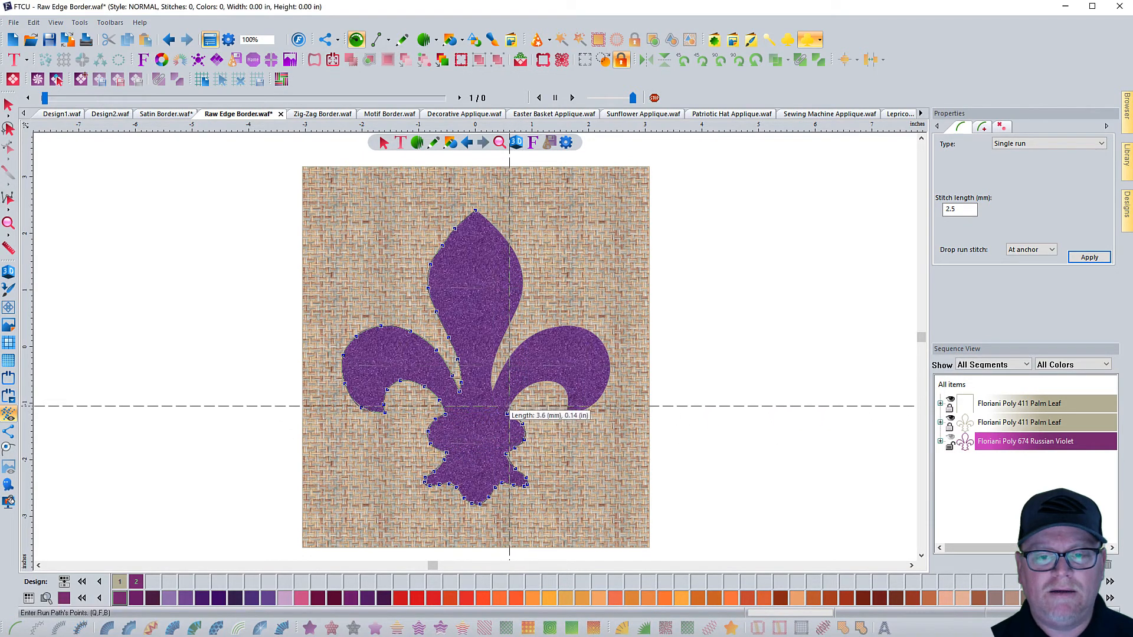
Step: Trace the inner edge of the right curl from the base notch to the curl's lower end
{"action": "left_click", "coordinate": [510, 405]}
{"action": "left_click", "coordinate": [522, 390]}
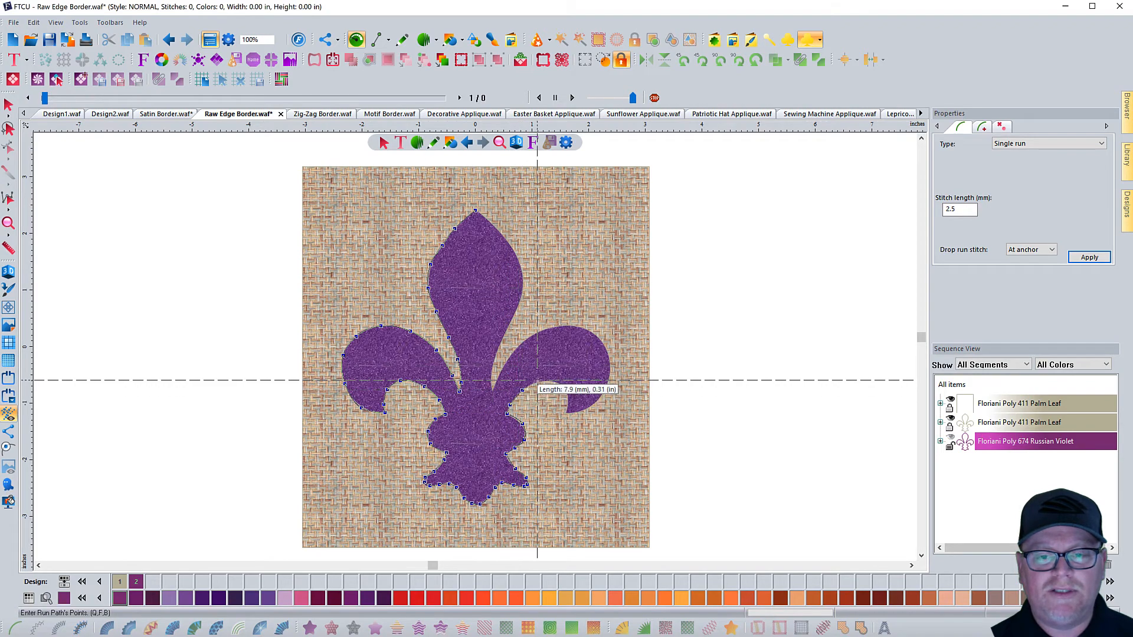
{"action": "left_click", "coordinate": [540, 382]}
{"action": "left_click", "coordinate": [557, 382]}
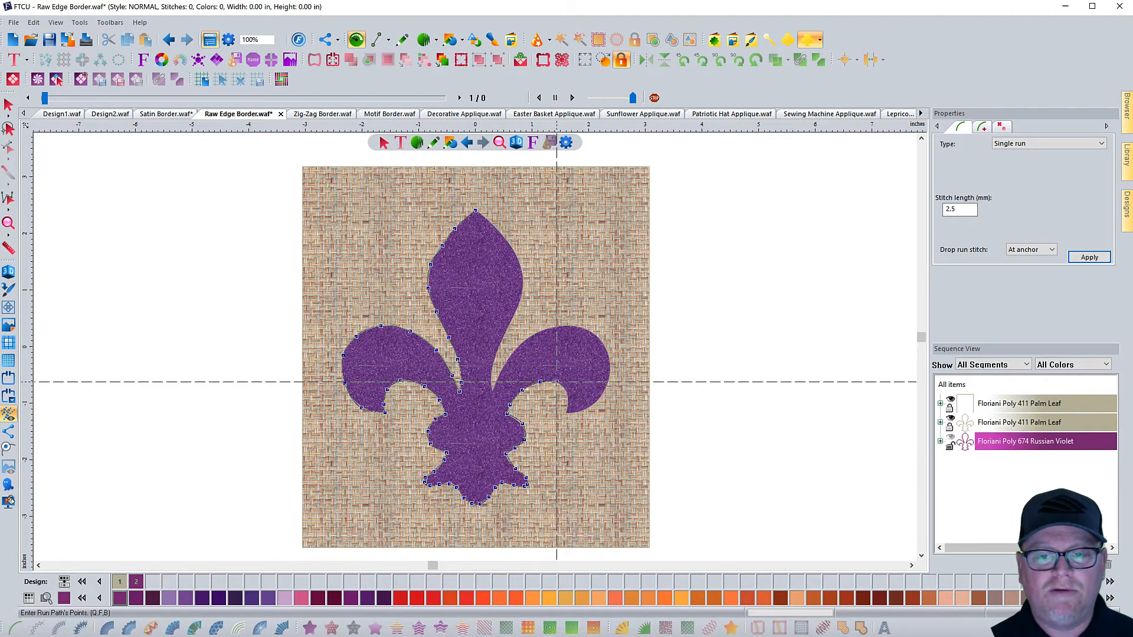
{"action": "left_click", "coordinate": [566, 391]}
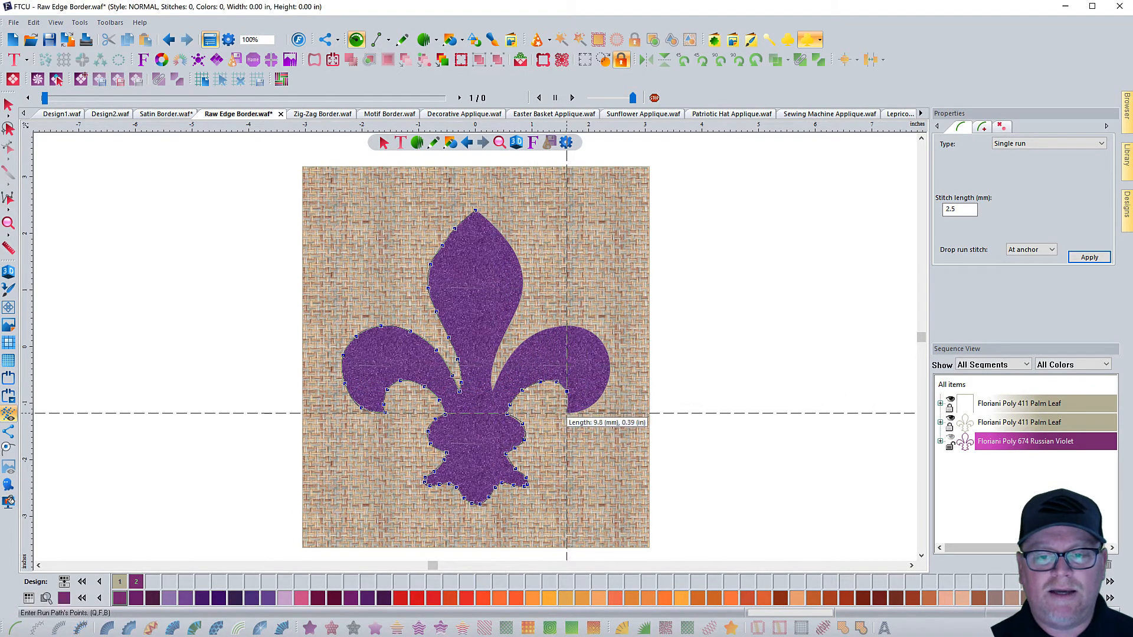
{"action": "left_click", "coordinate": [566, 412]}
Step: Trace the outer edge of the right curl over its crest and down to its junction with the central petal
{"action": "left_click", "coordinate": [579, 412]}
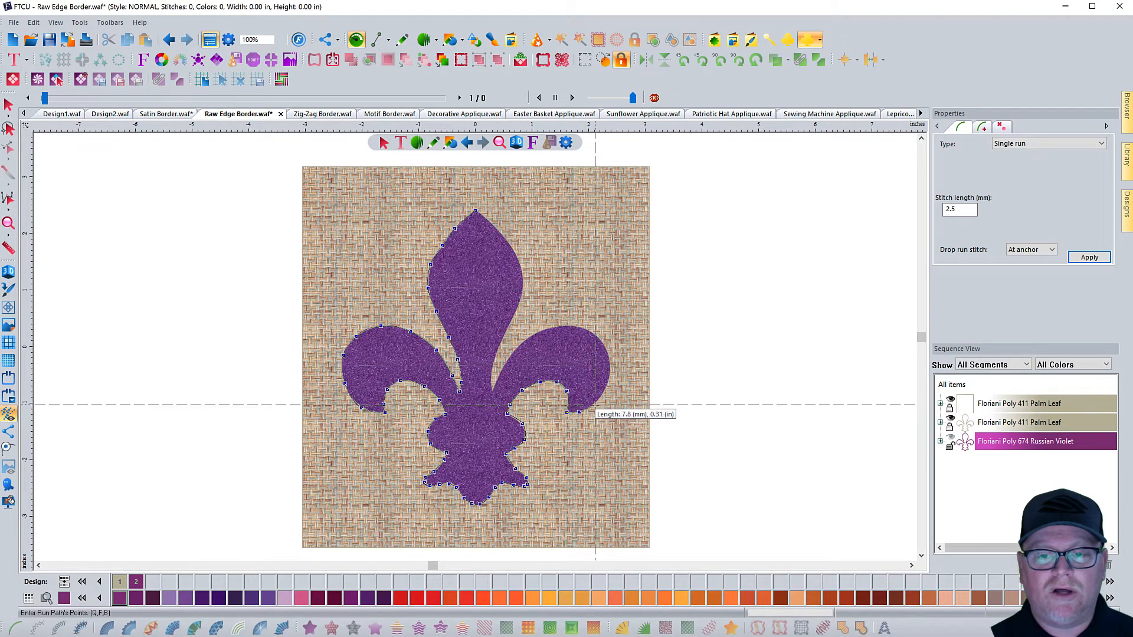
{"action": "left_click", "coordinate": [595, 405]}
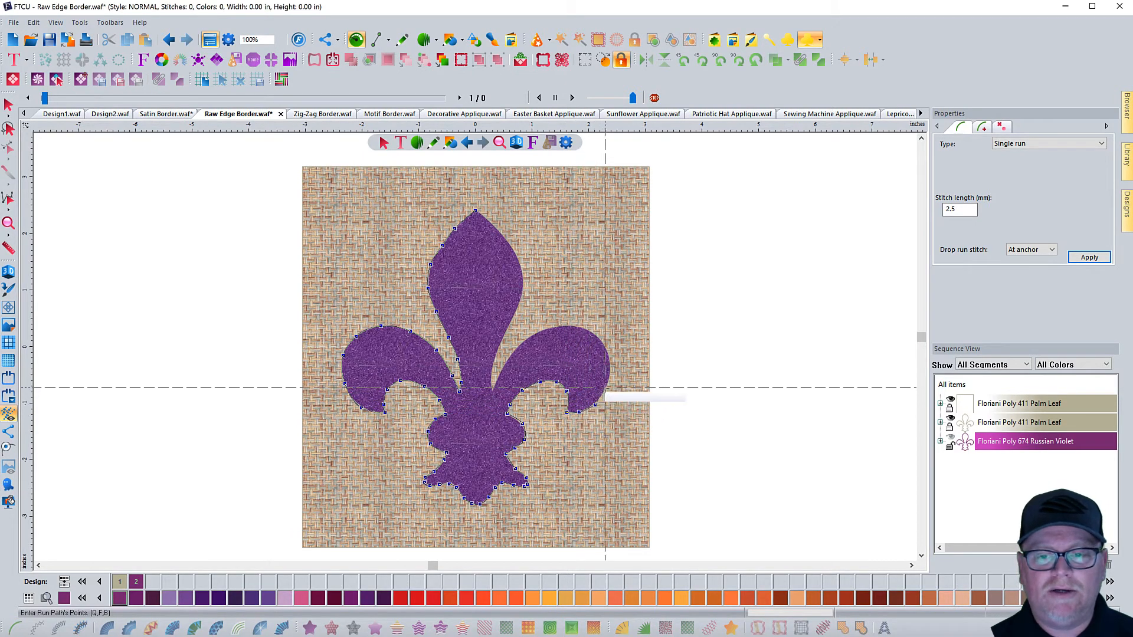
{"action": "left_click", "coordinate": [609, 362]}
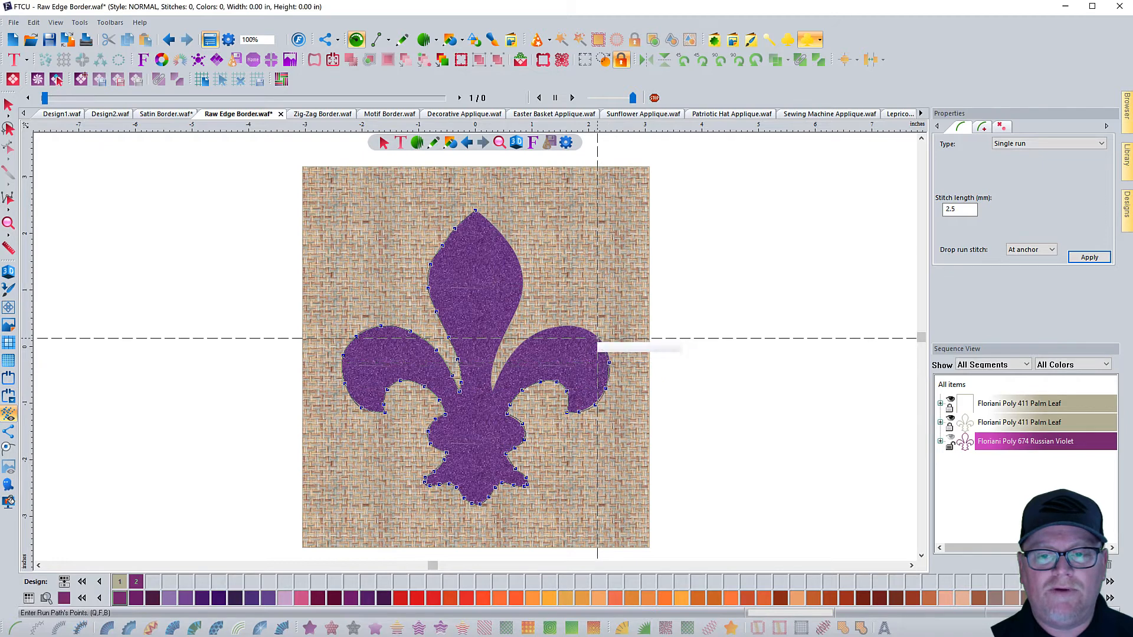
{"action": "left_click", "coordinate": [596, 337]}
{"action": "left_click", "coordinate": [566, 326]}
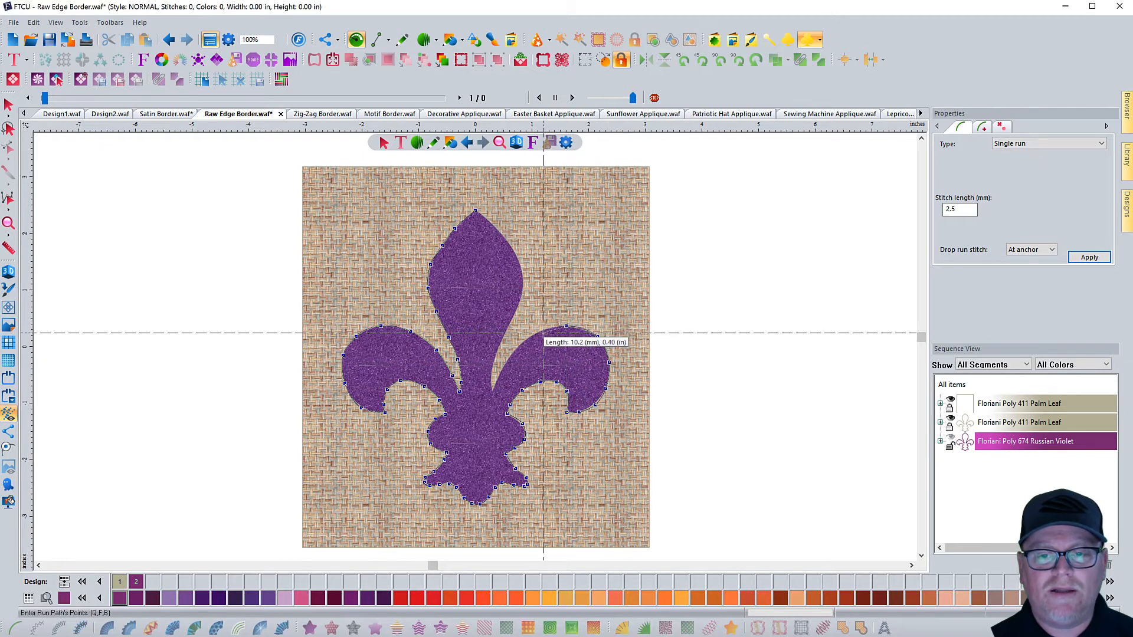
{"action": "left_click", "coordinate": [535, 334]}
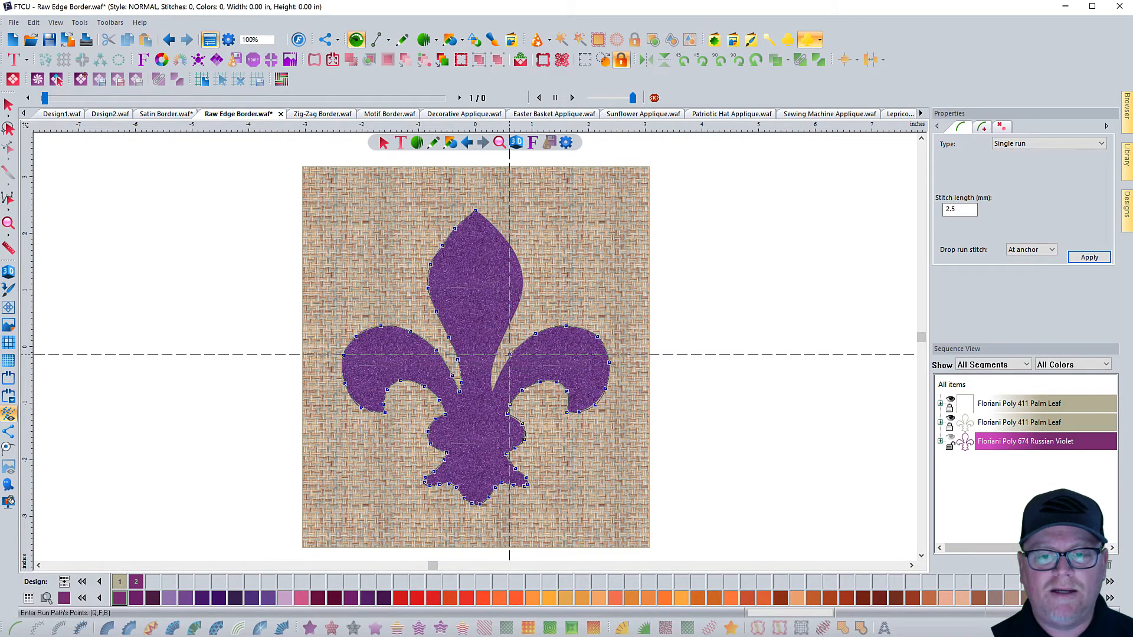
{"action": "left_click", "coordinate": [510, 354]}
{"action": "left_click", "coordinate": [490, 391]}
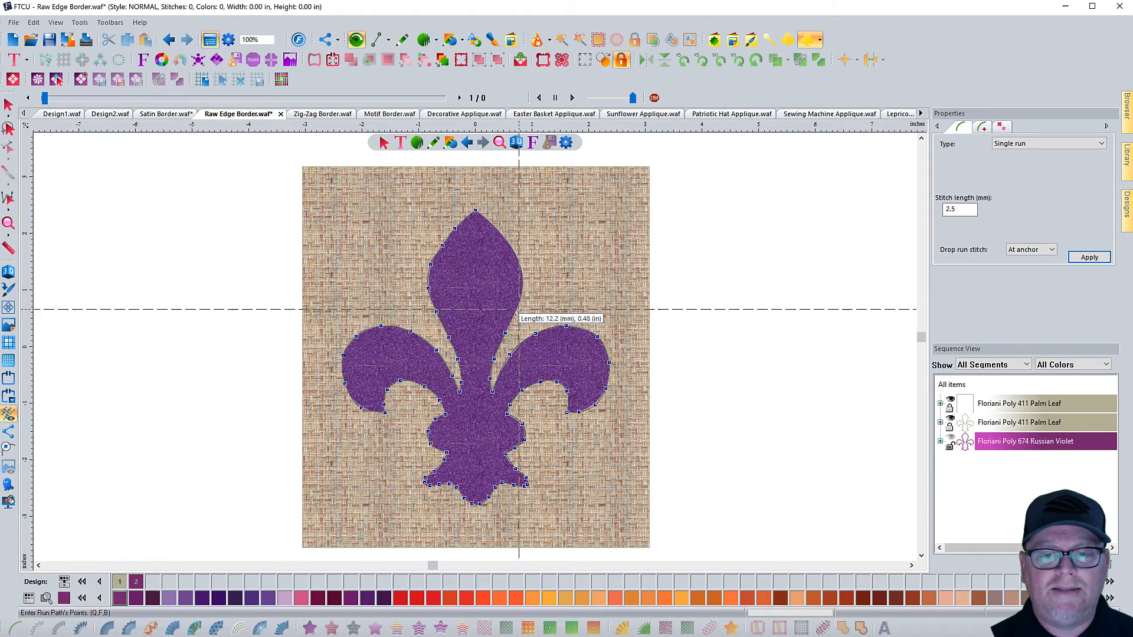
Step: Trace the right side of the central petal up to its top tip and complete the run border
{"action": "left_click", "coordinate": [518, 305]}
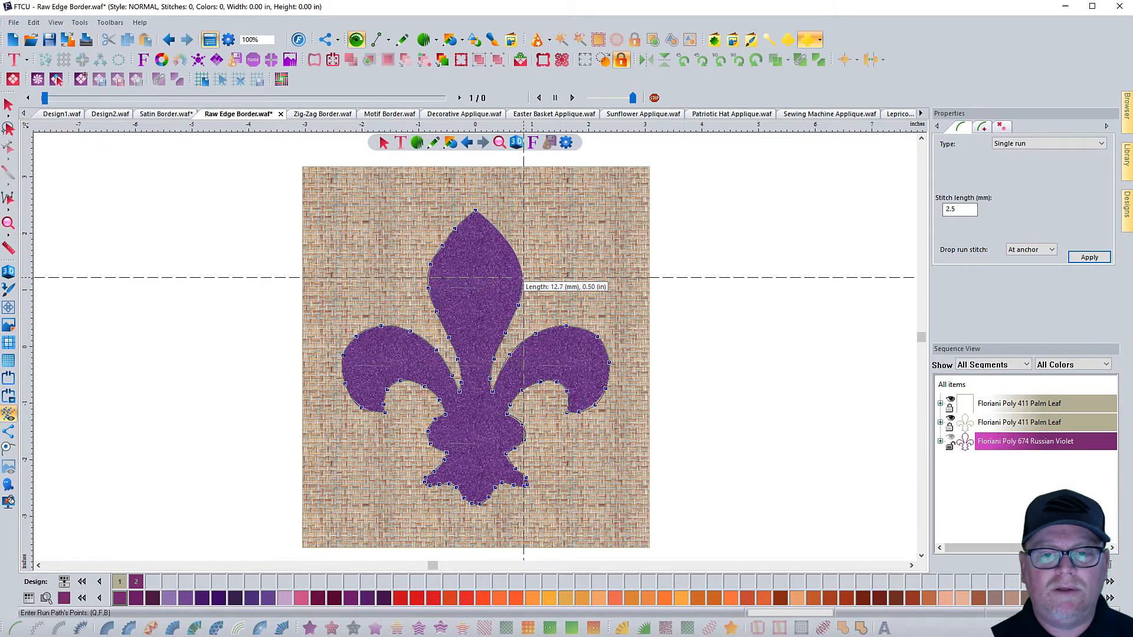
{"action": "left_click", "coordinate": [522, 277]}
{"action": "left_click", "coordinate": [509, 245]}
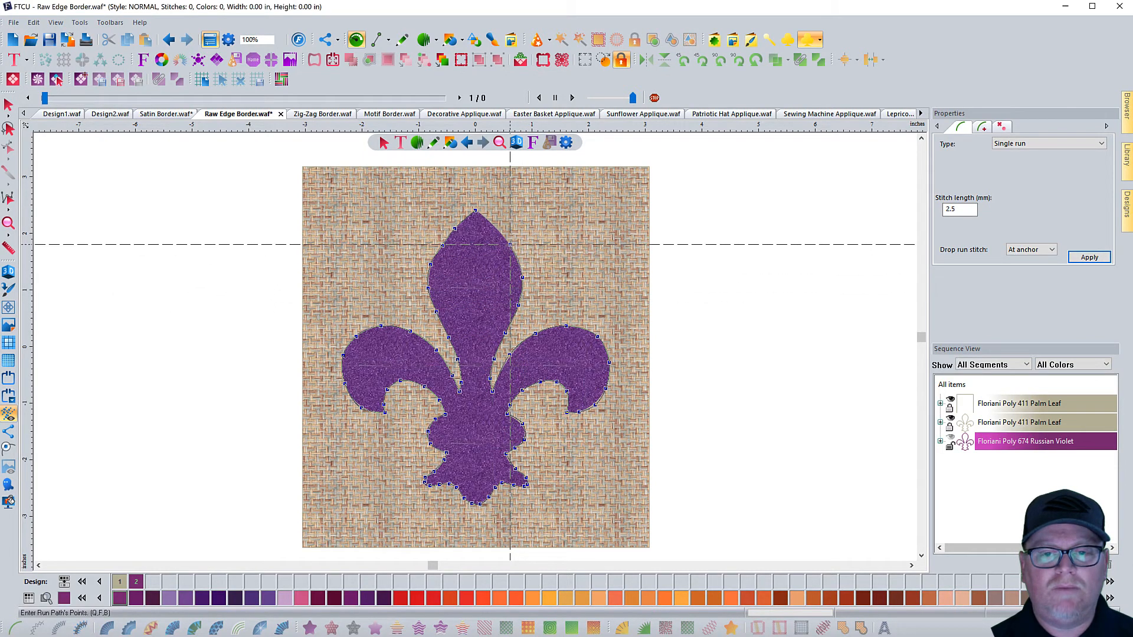
{"action": "left_click", "coordinate": [487, 219]}
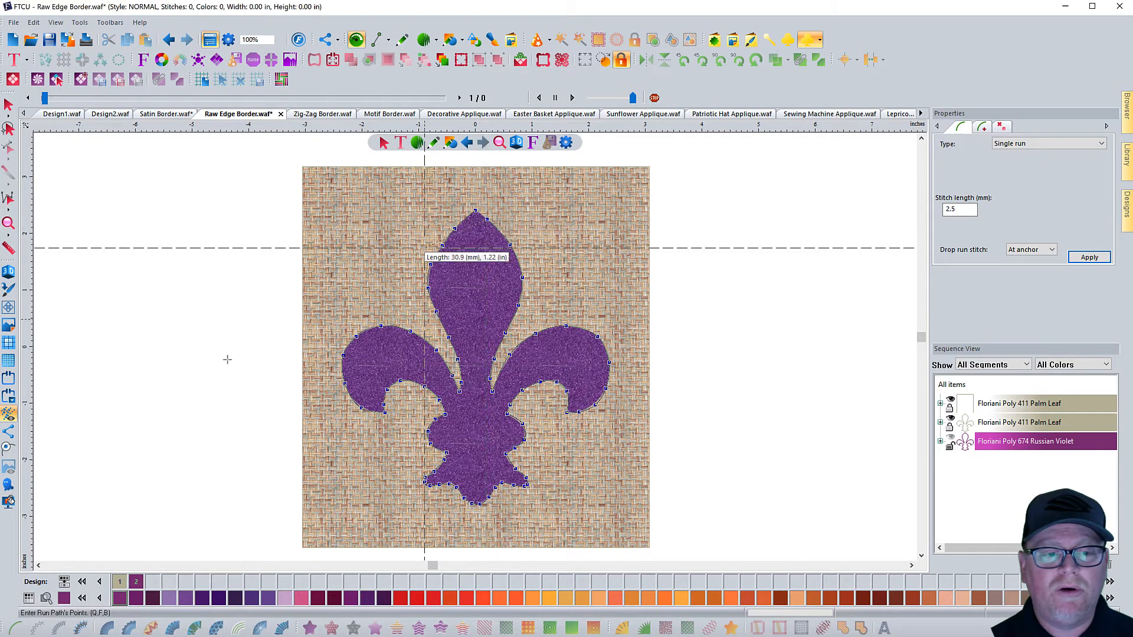
{"action": "left_click", "coordinate": [10, 449]}
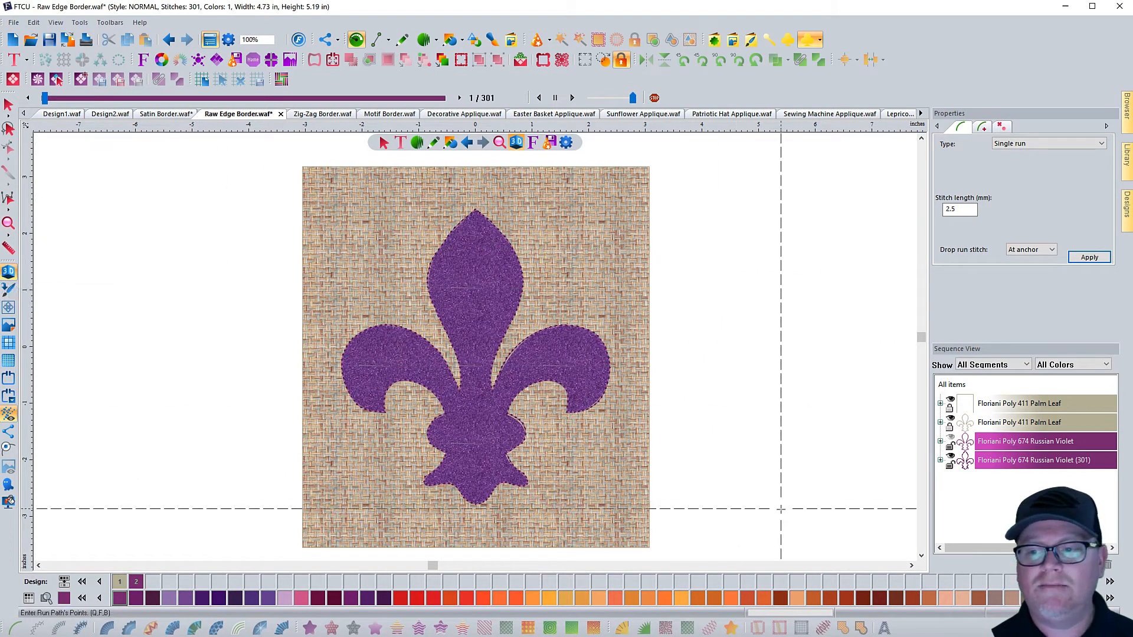
Step: Hide the fleur-de-lis appliqué fabric and paste a duplicate of the run border in place
{"action": "left_click", "coordinate": [954, 422]}
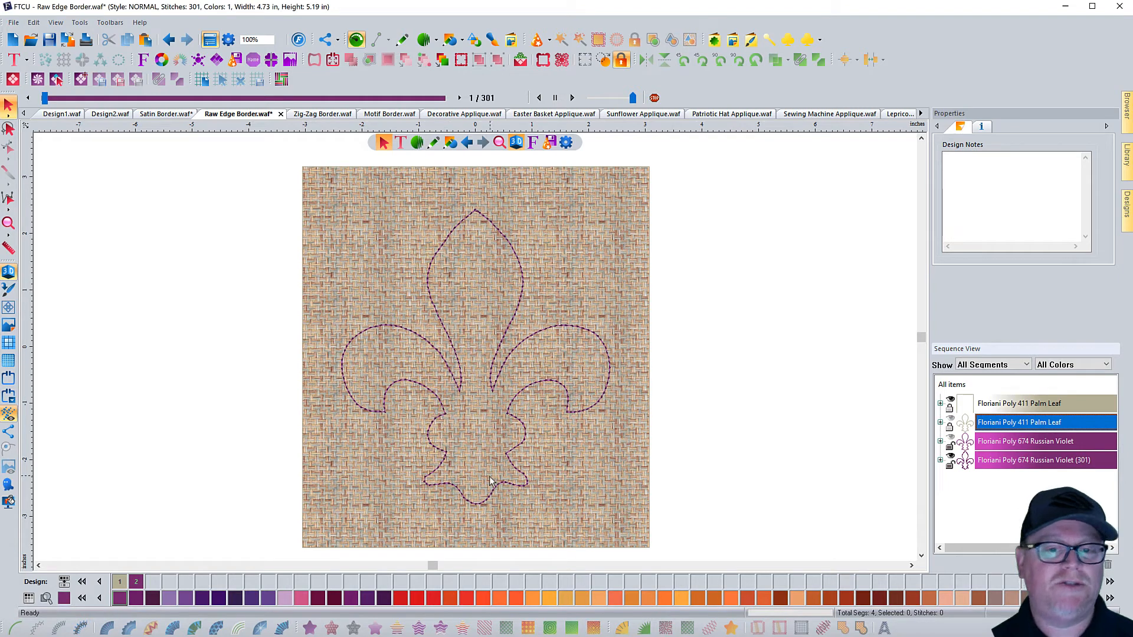
{"action": "left_click", "coordinate": [966, 462]}
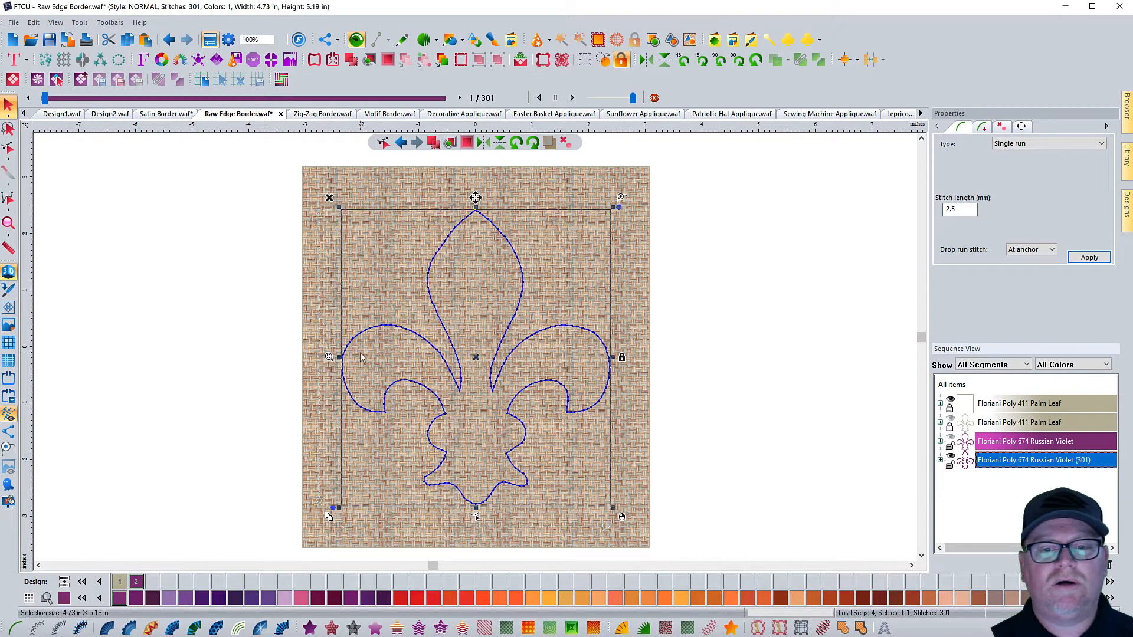
{"action": "left_click", "coordinate": [146, 39]}
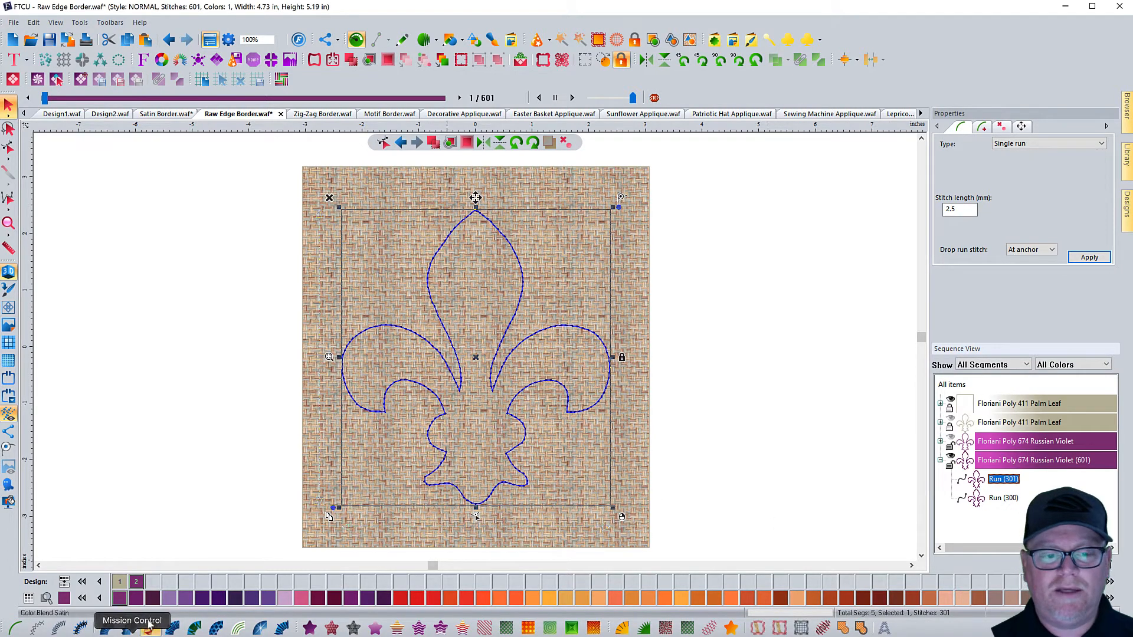
Step: Recolor one copy of the run border to Floriani Poly 2013 Avocado and check it with the purple copy temporarily hidden
{"action": "left_click", "coordinate": [119, 582]}
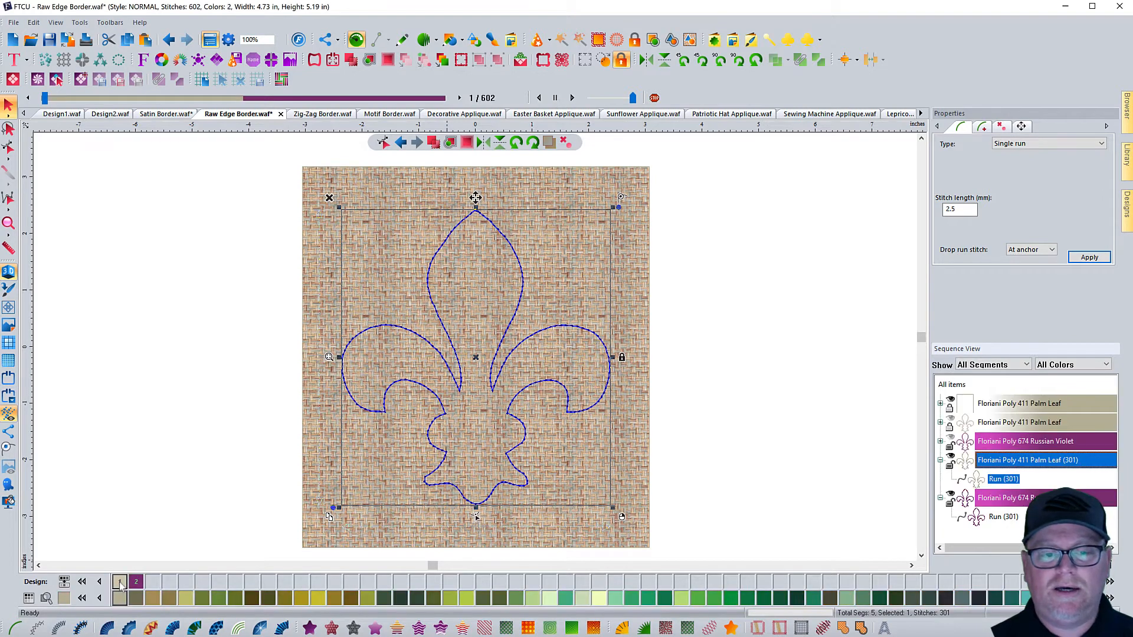
{"action": "left_click", "coordinate": [234, 599]}
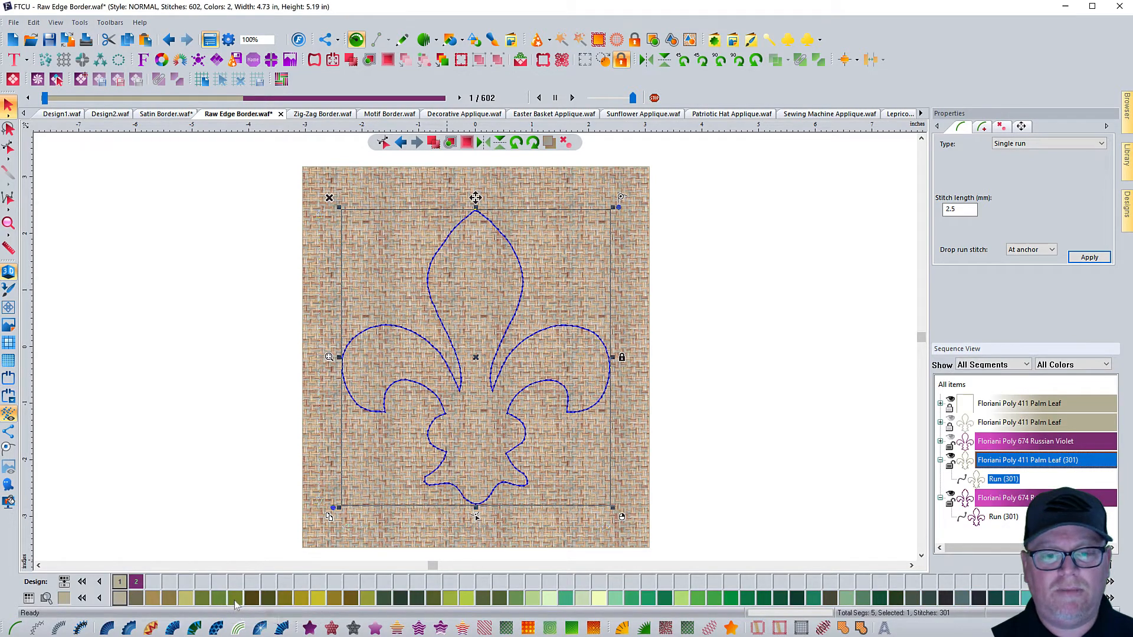
{"action": "left_click", "coordinate": [728, 497]}
{"action": "left_click", "coordinate": [950, 495]}
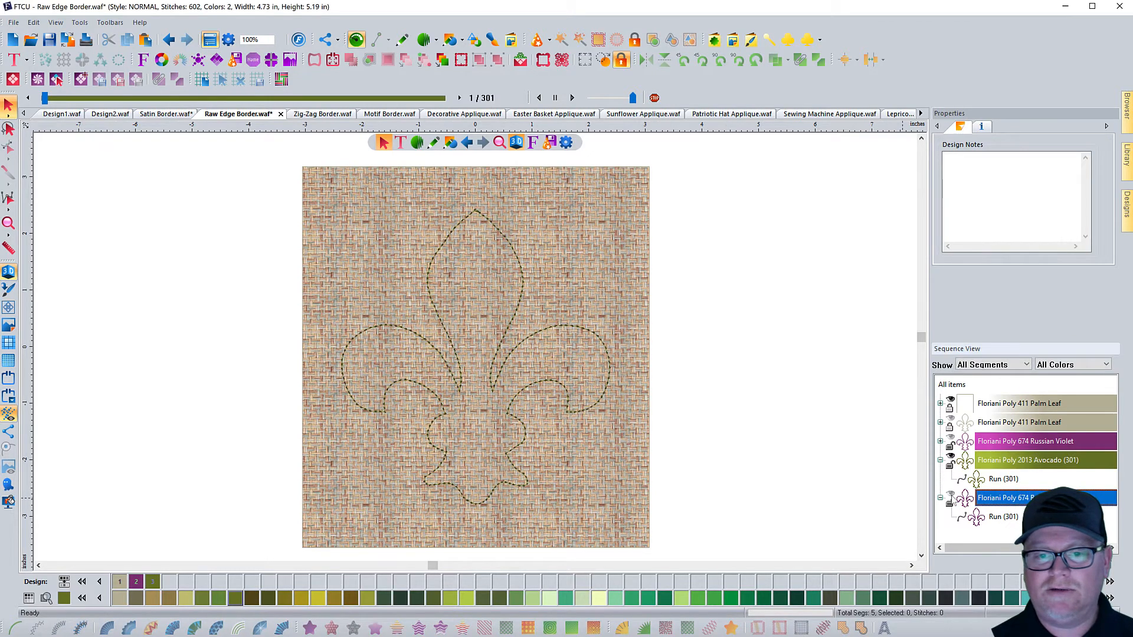
{"action": "left_click", "coordinate": [951, 495]}
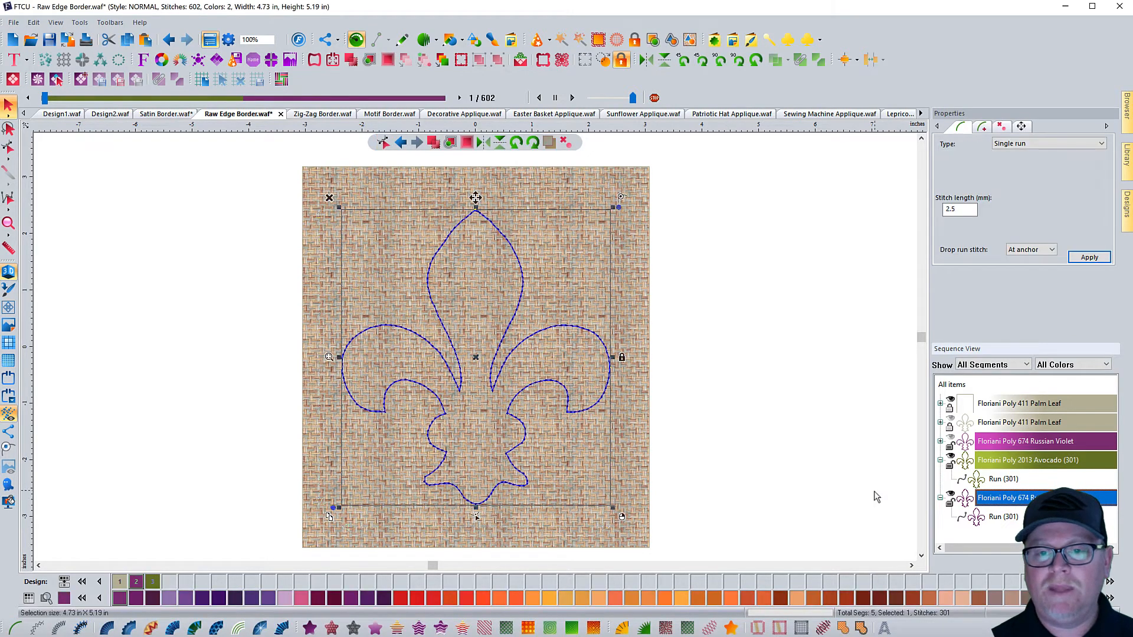
Step: Change the purple run border's type to Double run and apply it
{"action": "left_click", "coordinate": [1002, 517]}
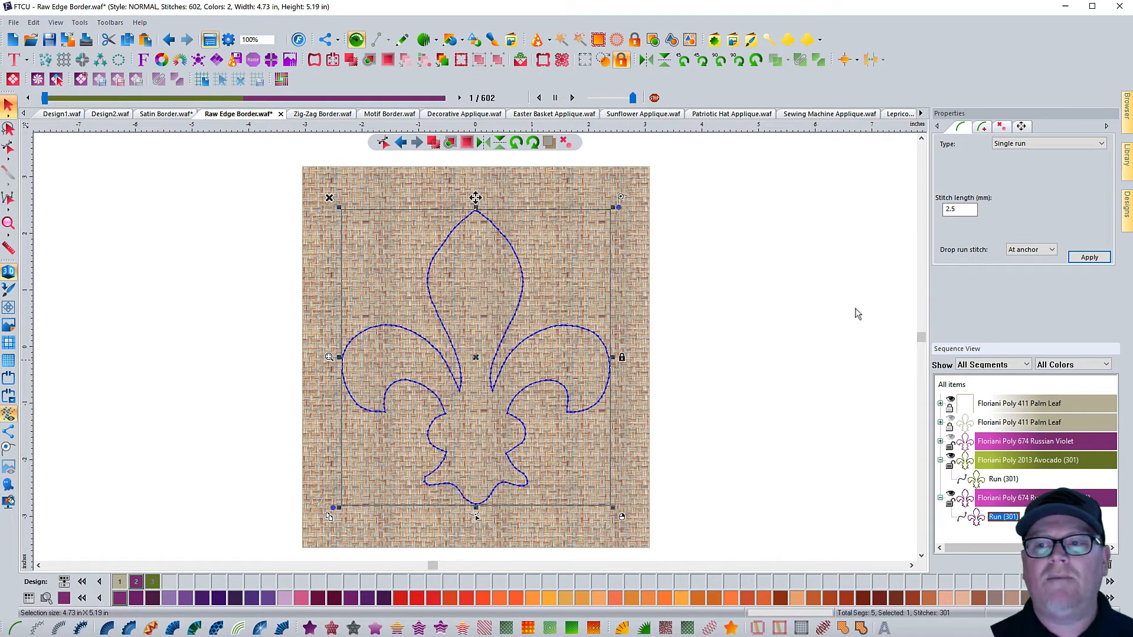
{"action": "left_click", "coordinate": [1029, 146]}
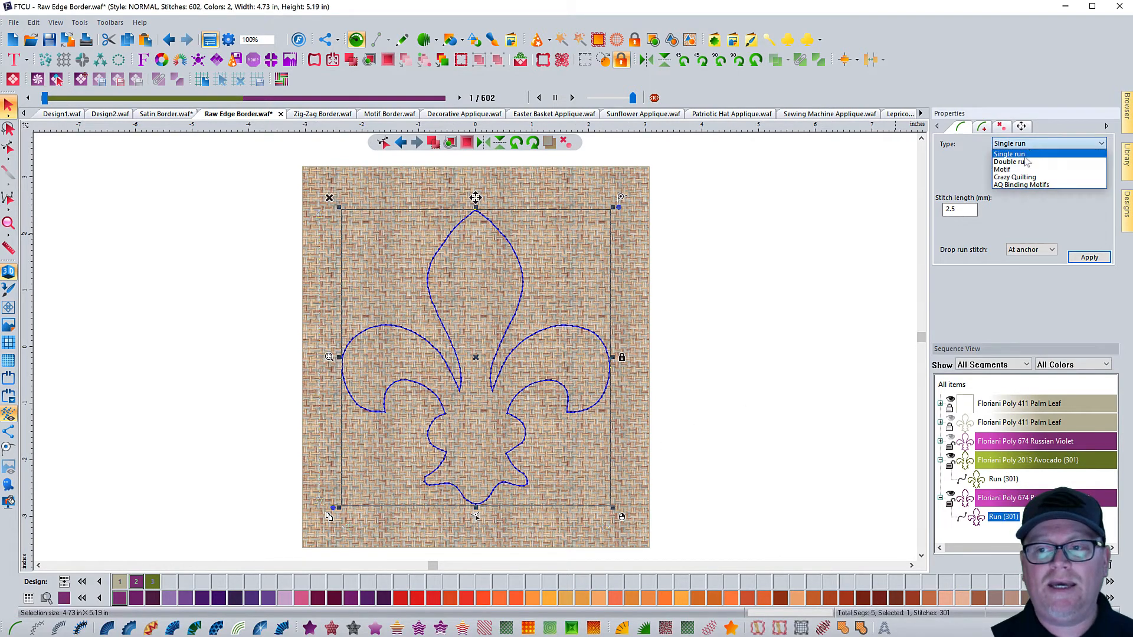
{"action": "left_click", "coordinate": [1024, 161]}
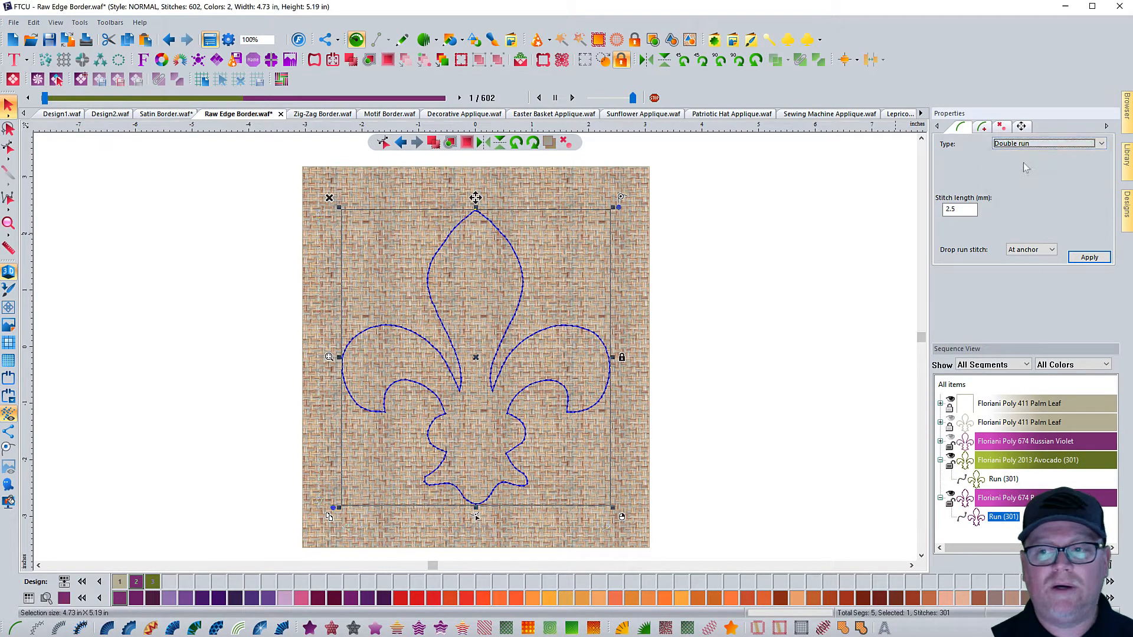
{"action": "left_click", "coordinate": [1089, 257]}
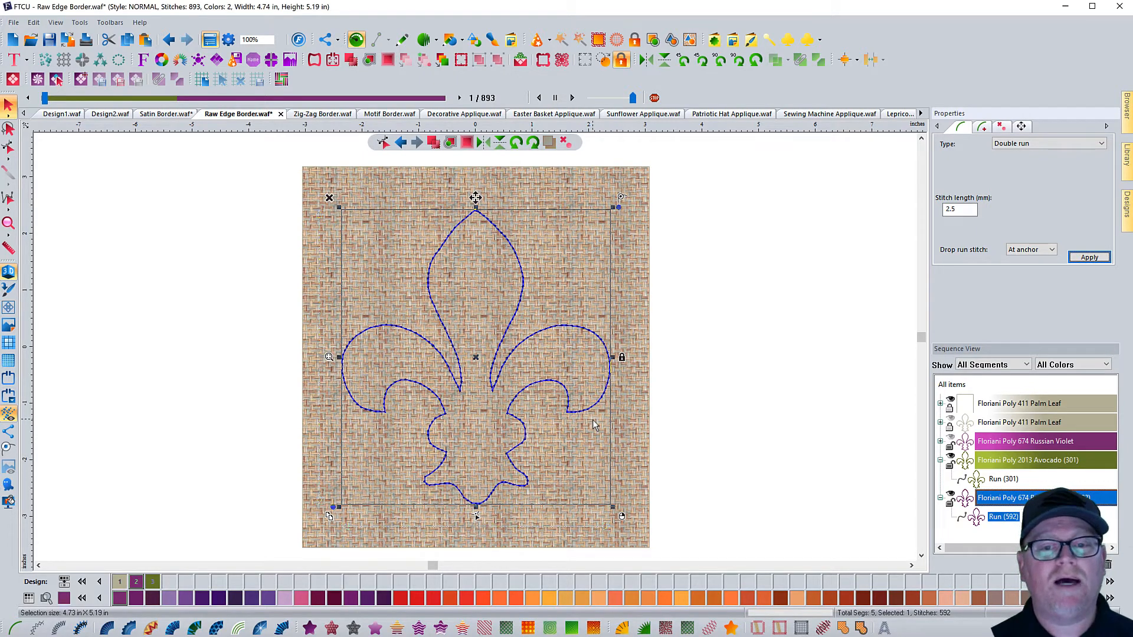
Step: Return the purple run border's type to Single run and apply it
{"action": "left_click", "coordinate": [1008, 147]}
{"action": "left_click", "coordinate": [1009, 156]}
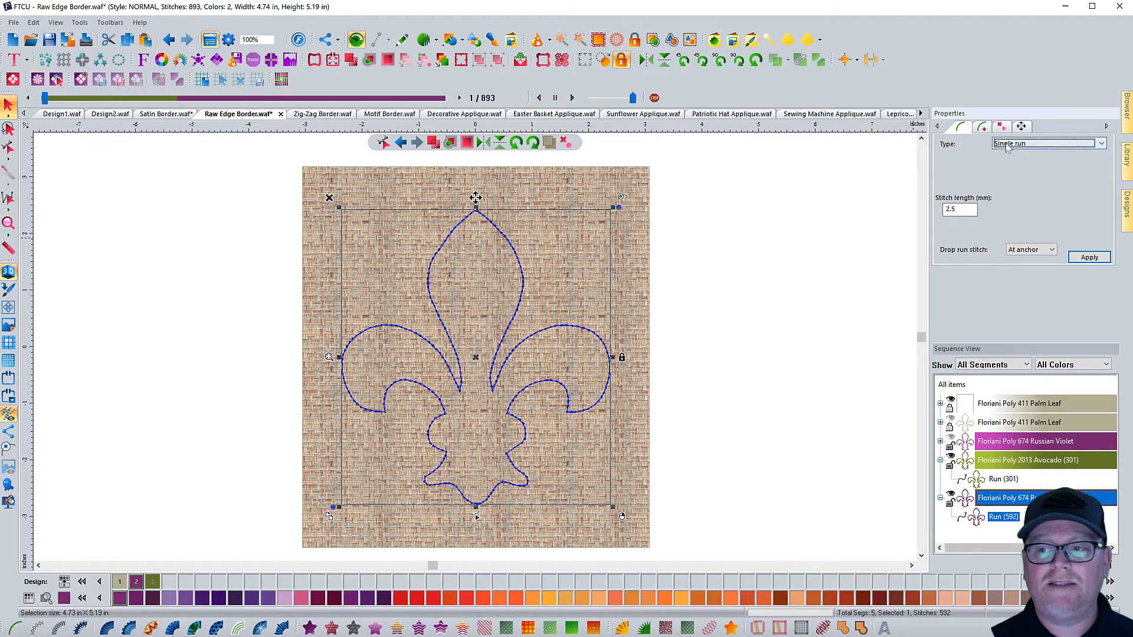
{"action": "left_click", "coordinate": [1077, 256]}
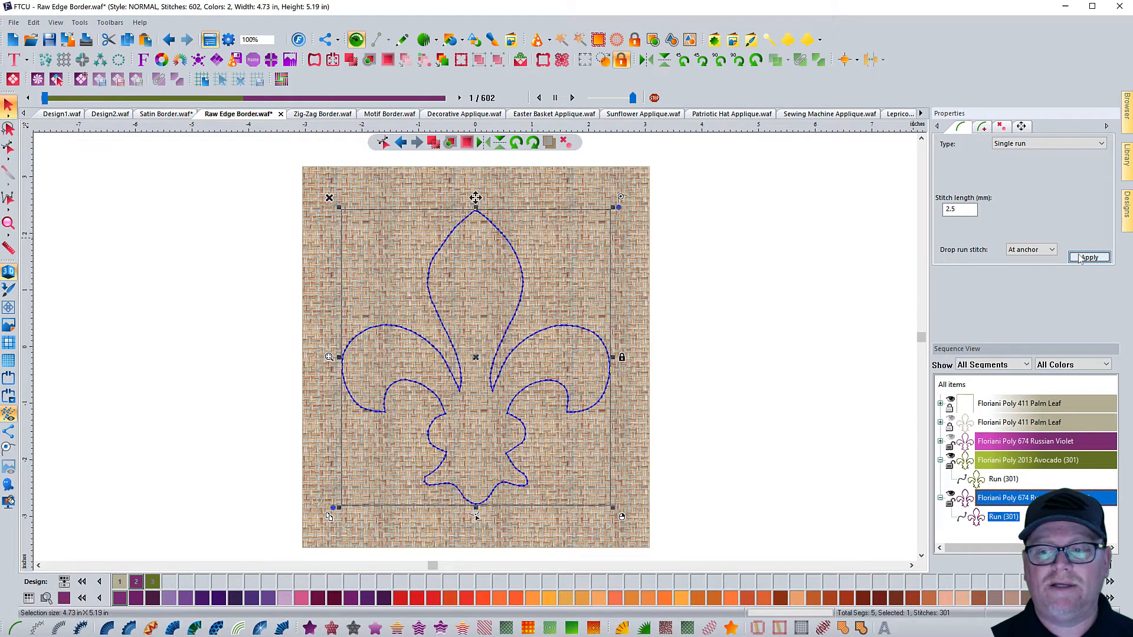
Step: Apply the Bean style with 3 repeats to the purple run border and deselect it
{"action": "left_click", "coordinate": [982, 130]}
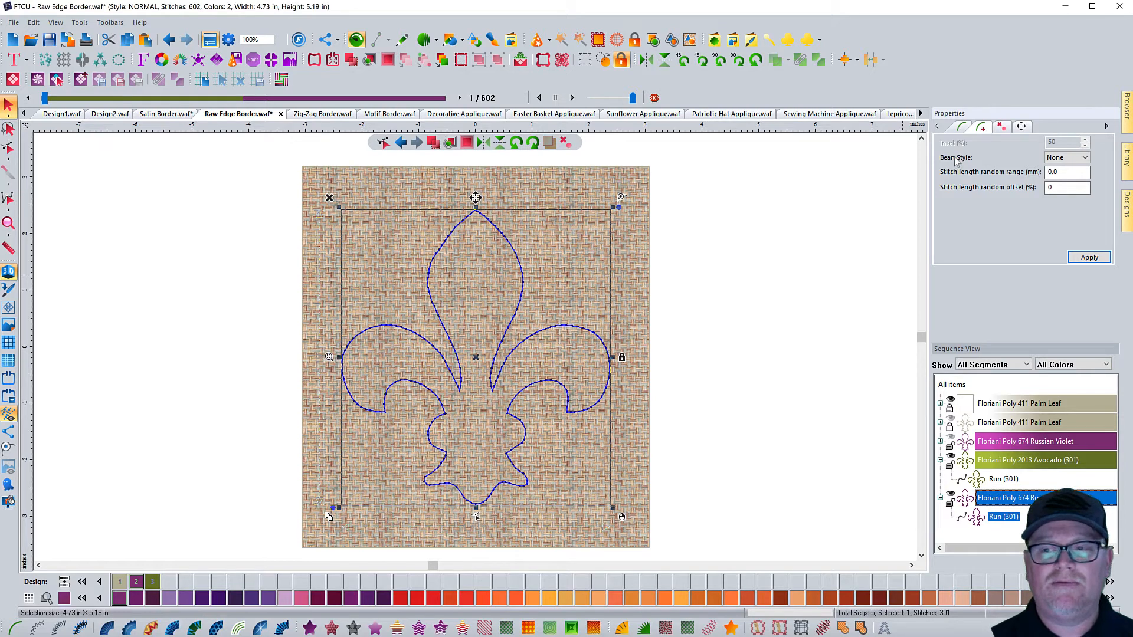
{"action": "left_click", "coordinate": [1084, 158]}
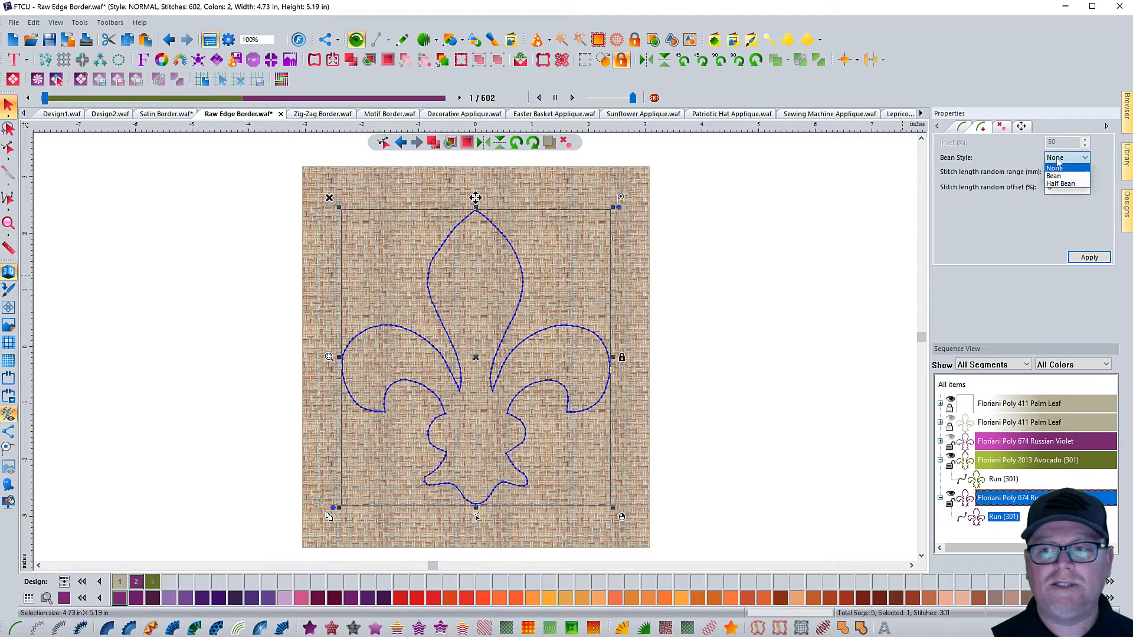
{"action": "left_click", "coordinate": [1058, 177]}
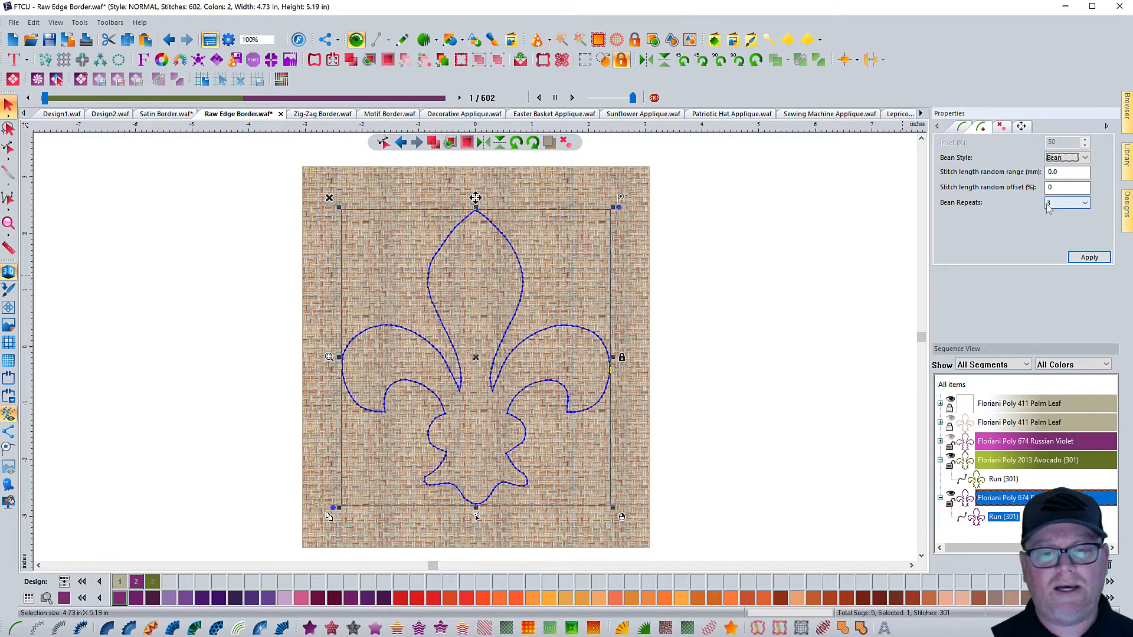
{"action": "left_click", "coordinate": [1088, 258]}
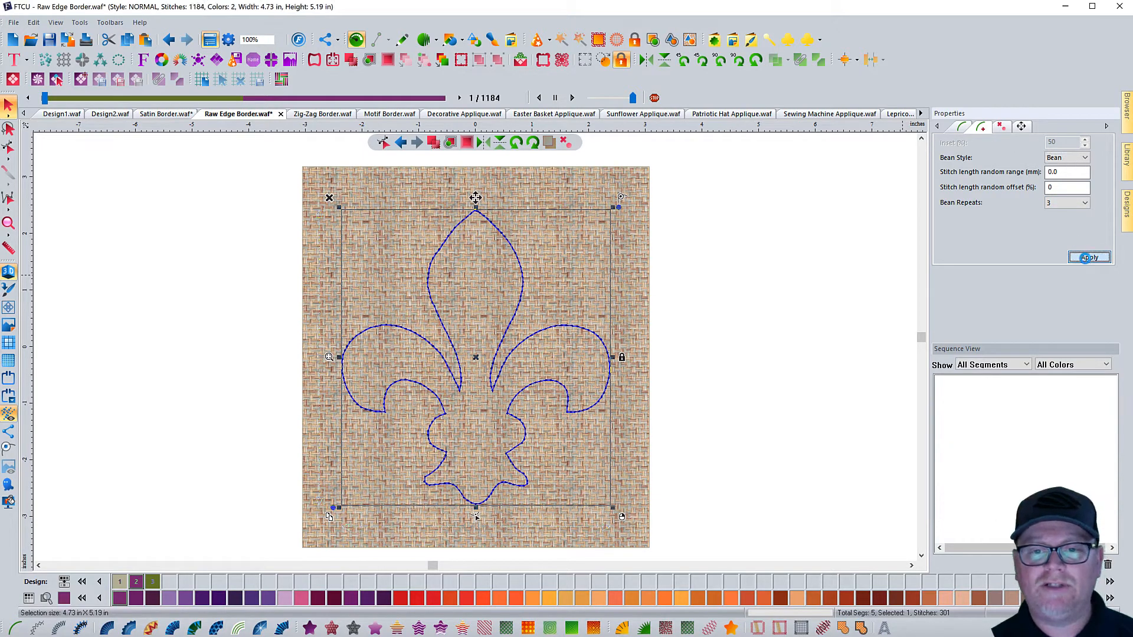
{"action": "left_click", "coordinate": [823, 278]}
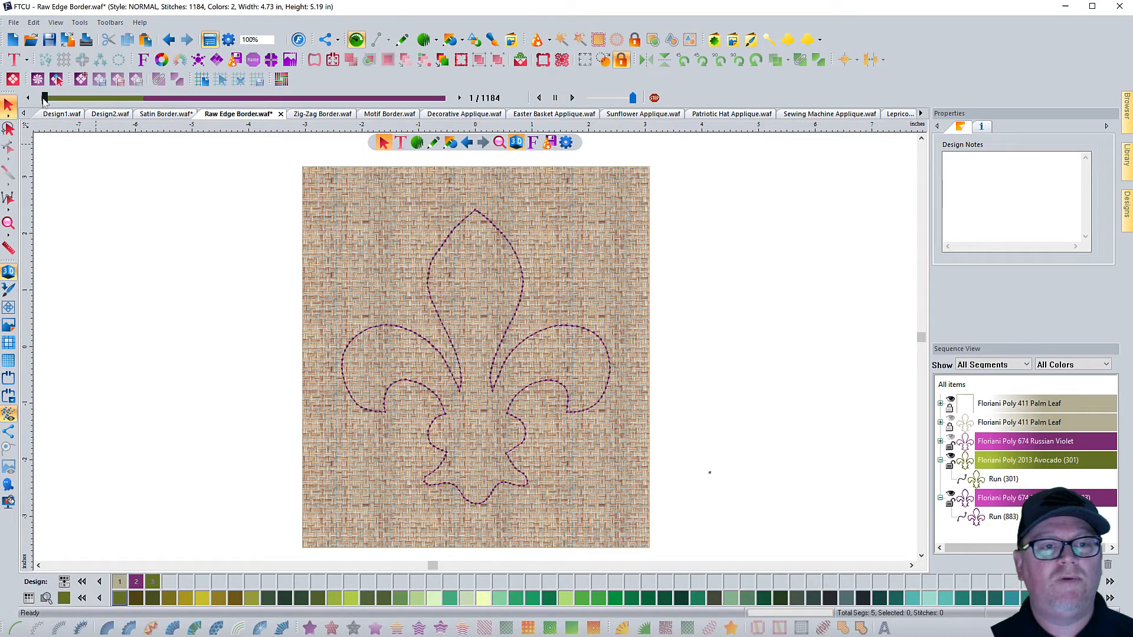
Step: Preview the stitch-out through the avocado run to the last purple stitch, advancing single stitches partway to examine the bean stitching
{"action": "left_click_drag", "start_coordinate": [44, 99], "coordinate": [148, 119]}
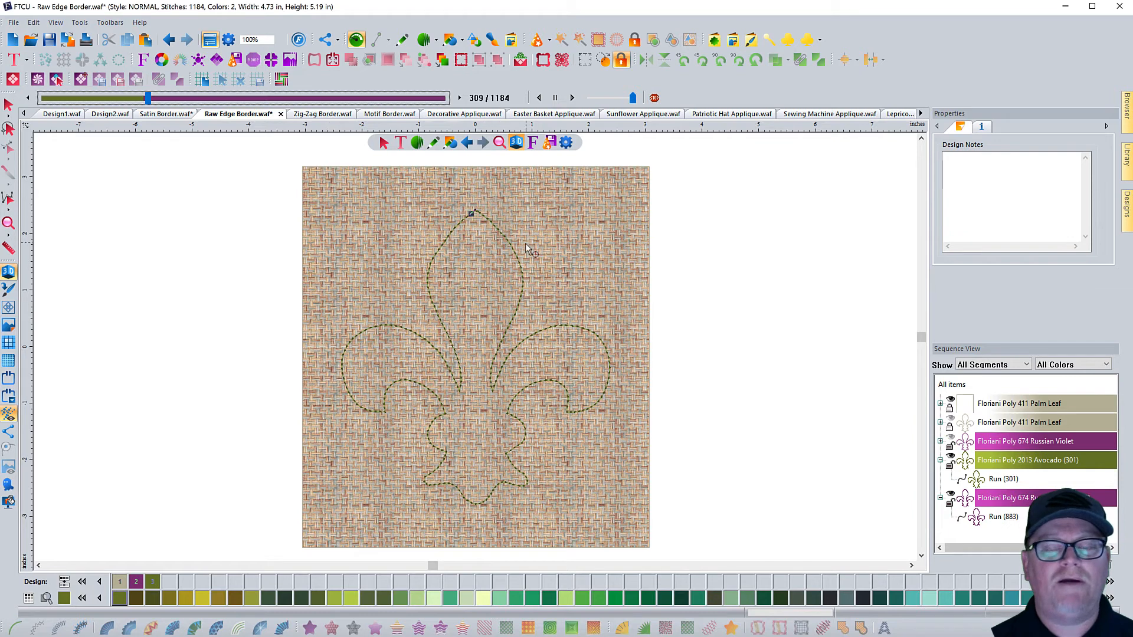
{"action": "left_click_drag", "start_coordinate": [149, 98], "coordinate": [239, 113]}
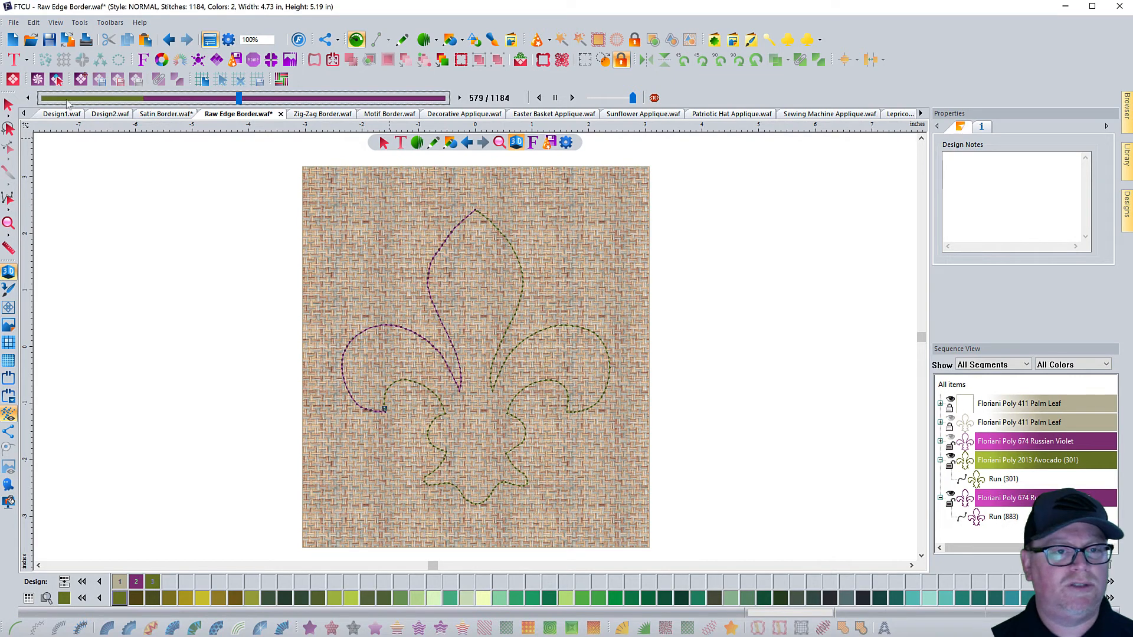
{"action": "left_click_drag", "start_coordinate": [242, 101], "coordinate": [264, 100]}
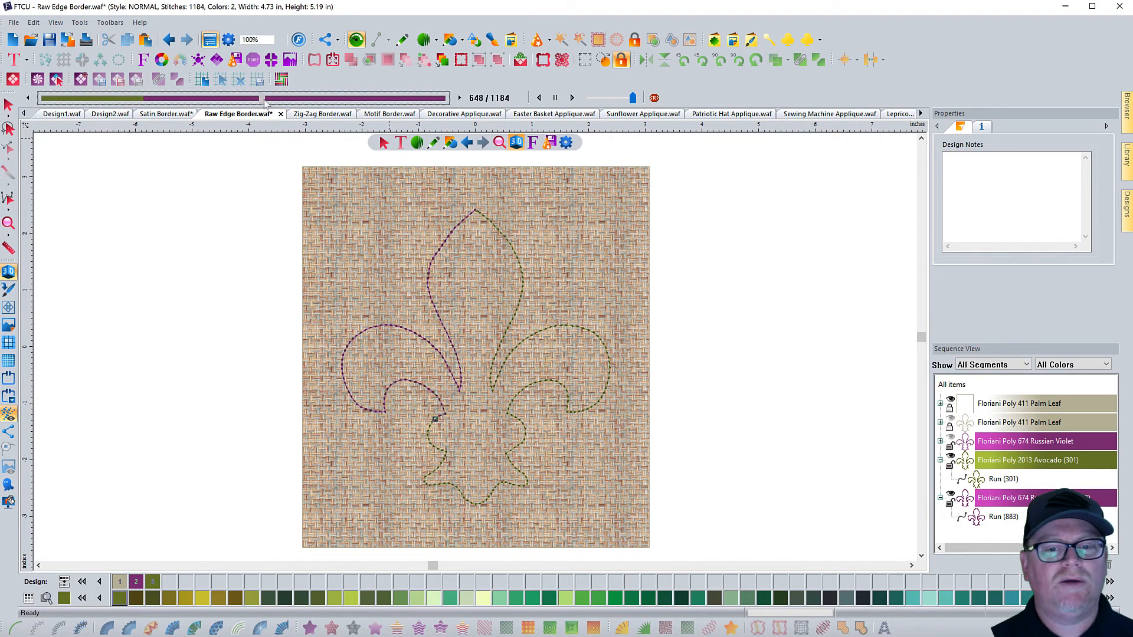
{"action": "left_click", "coordinate": [460, 98]}
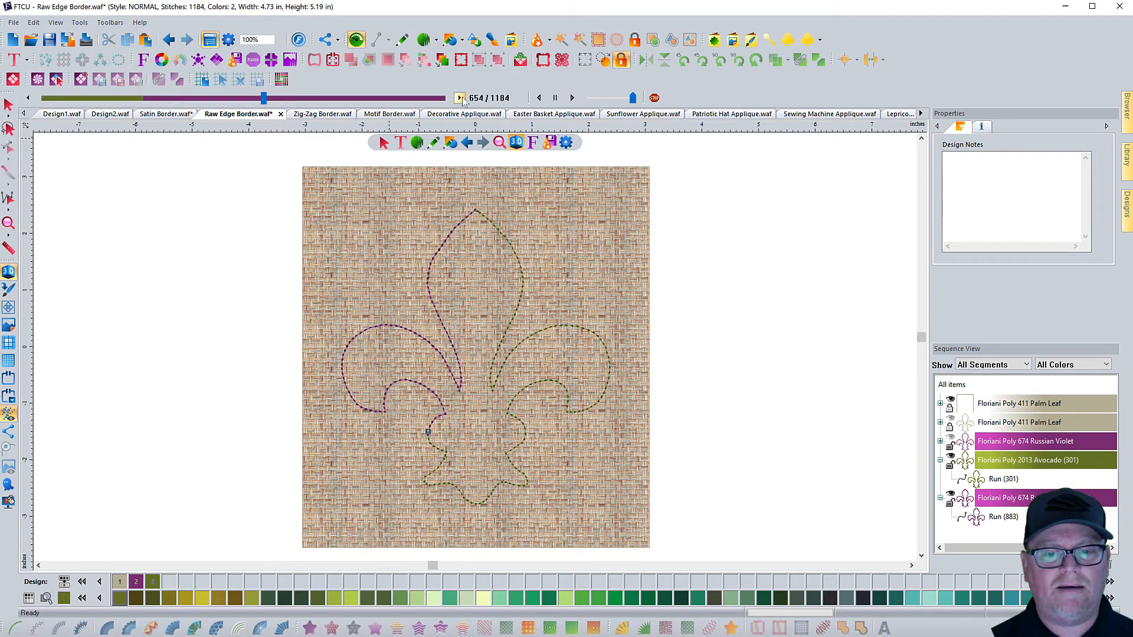
{"action": "left_click", "coordinate": [460, 98]}
{"action": "left_click", "coordinate": [461, 99]}
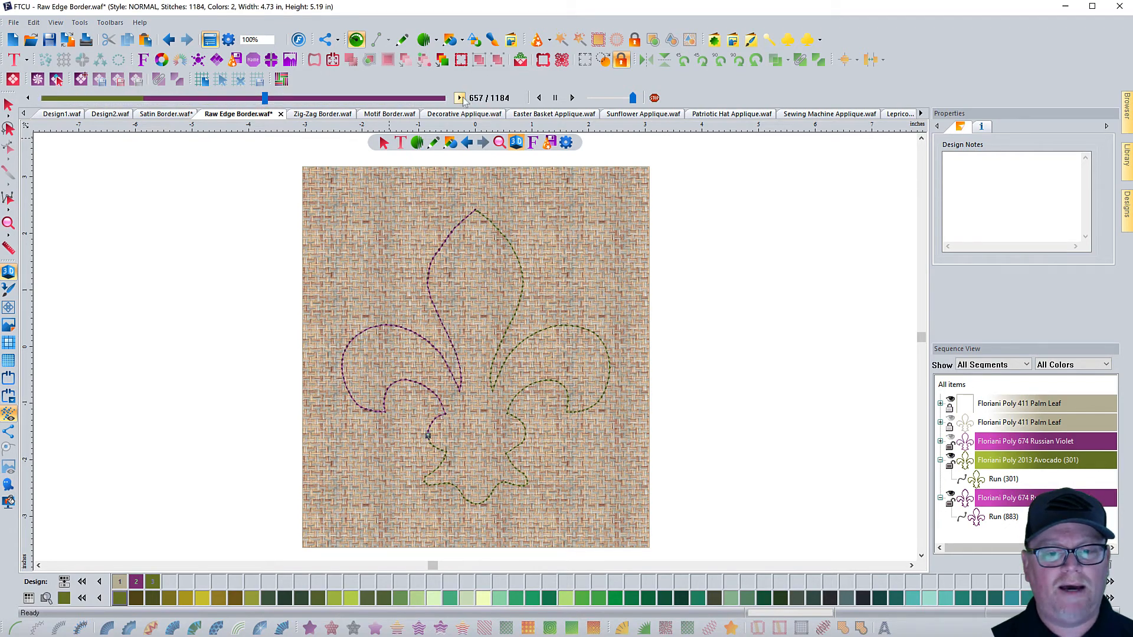
{"action": "left_click", "coordinate": [461, 99]}
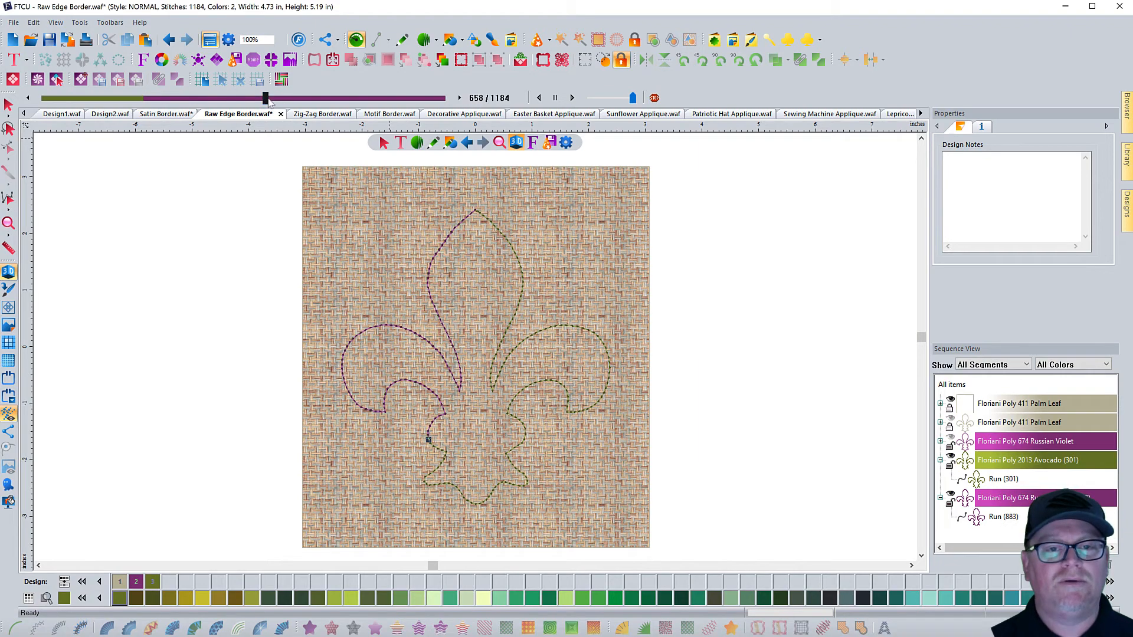
{"action": "left_click_drag", "start_coordinate": [265, 97], "coordinate": [449, 100]}
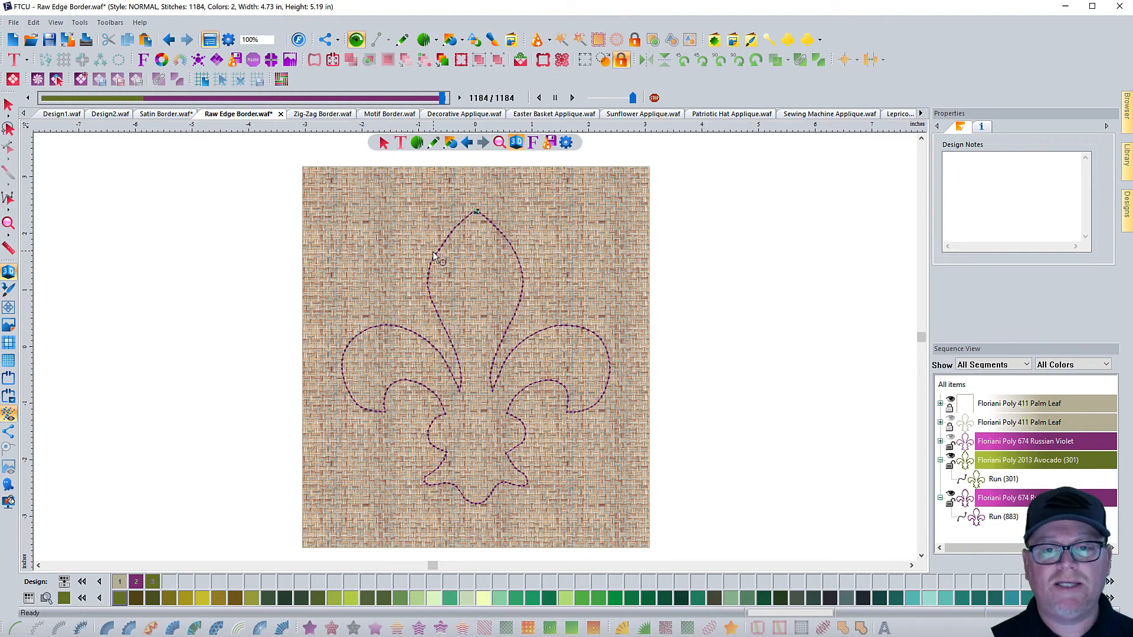
{"action": "left_click", "coordinate": [979, 525]}
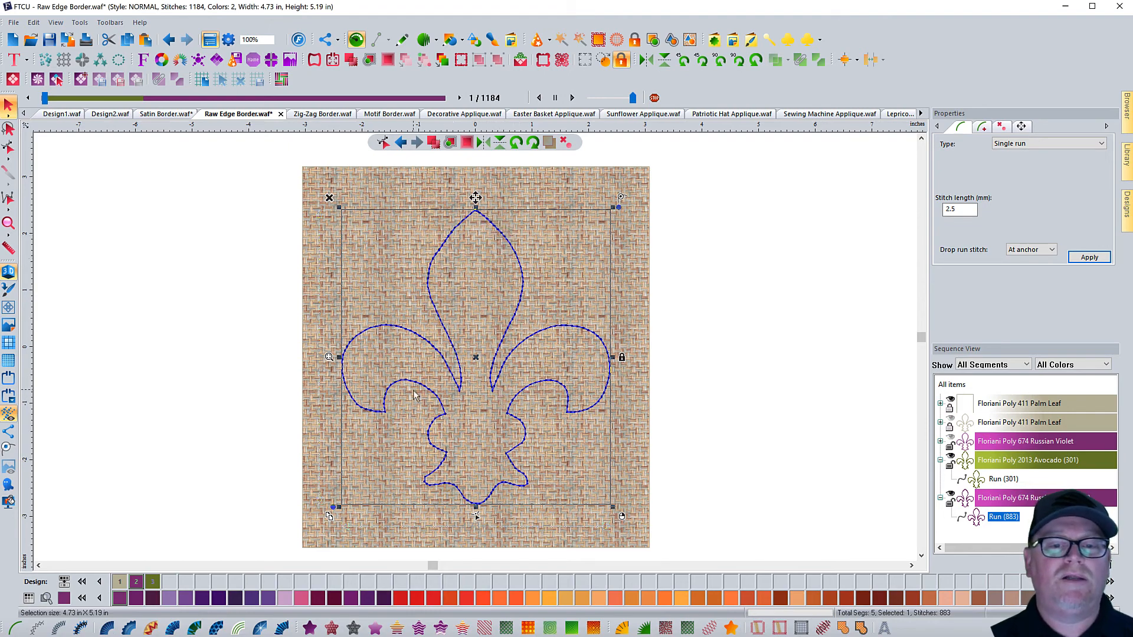
{"action": "left_click", "coordinate": [297, 361]}
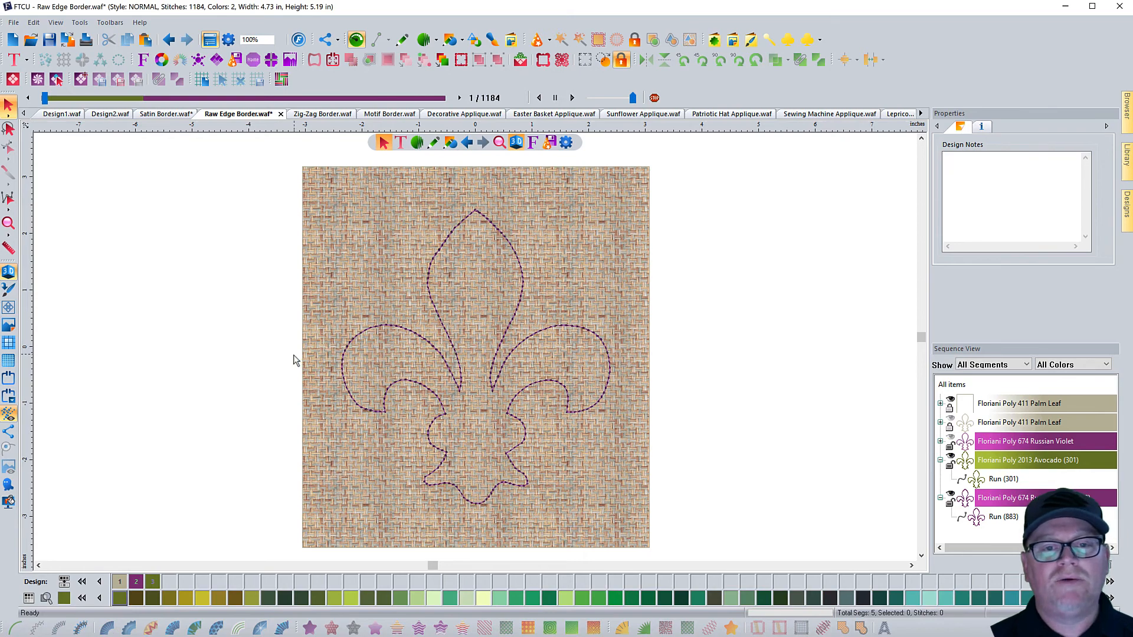